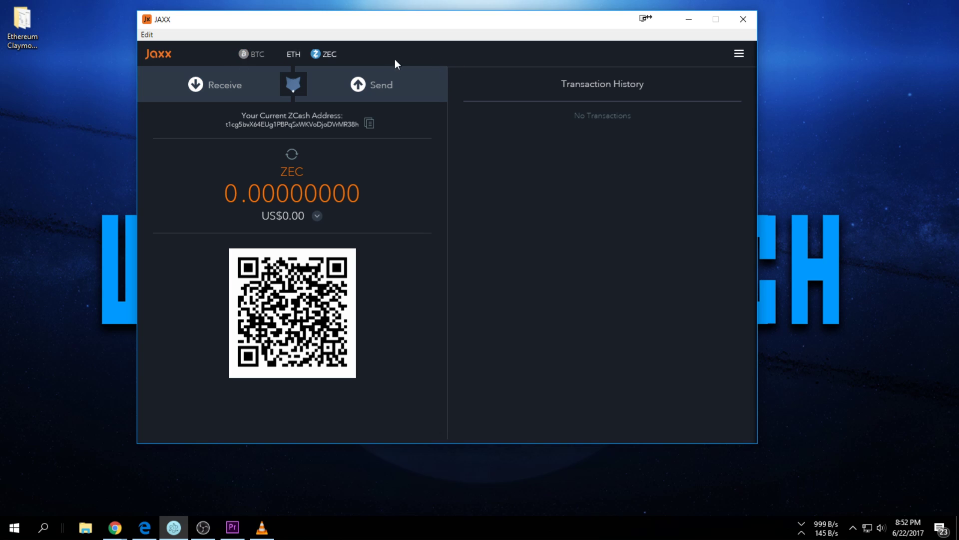
Step: Copy the wallet's current Ethereum address in Jaxx and switch to the Nanopool home page in Edge
{"action": "left_click", "coordinate": [739, 54]}
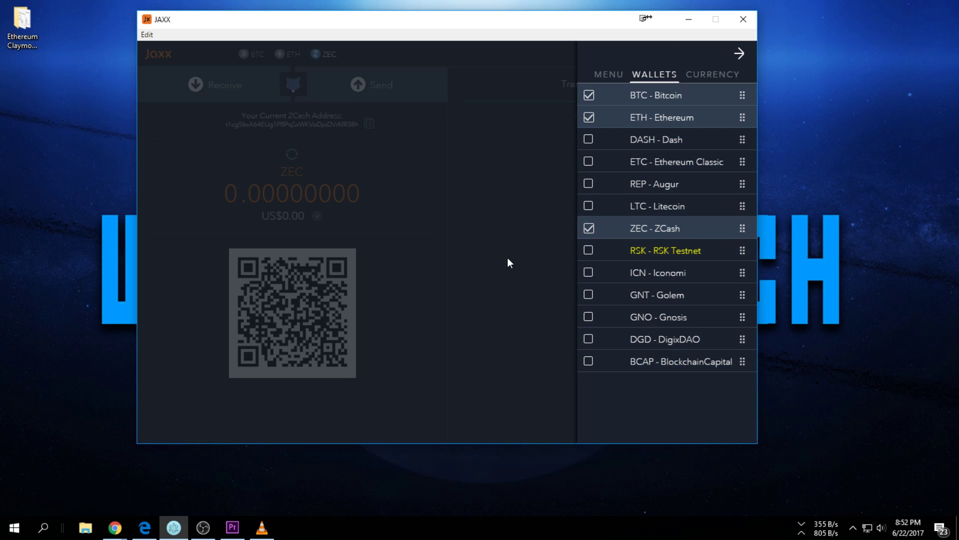
{"action": "left_click", "coordinate": [508, 202]}
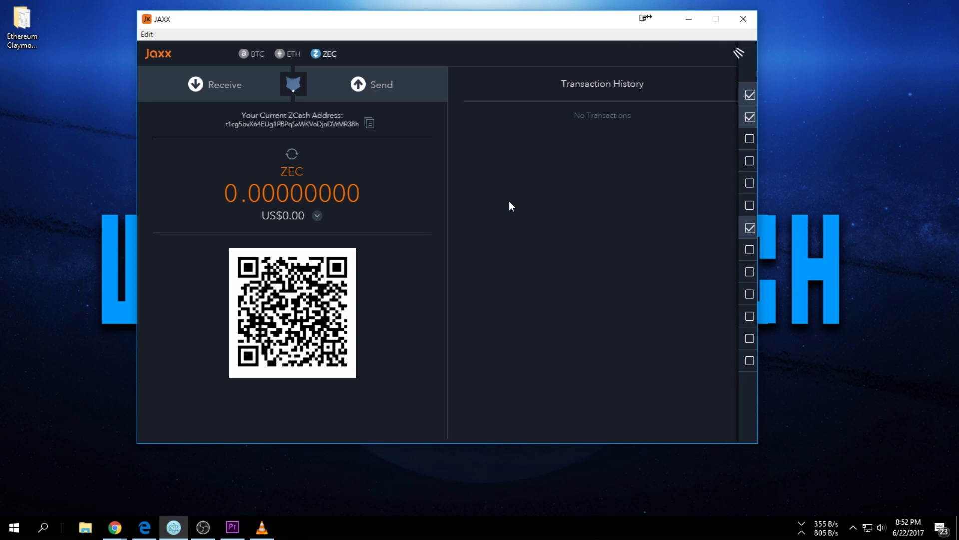
{"action": "left_click", "coordinate": [293, 56]}
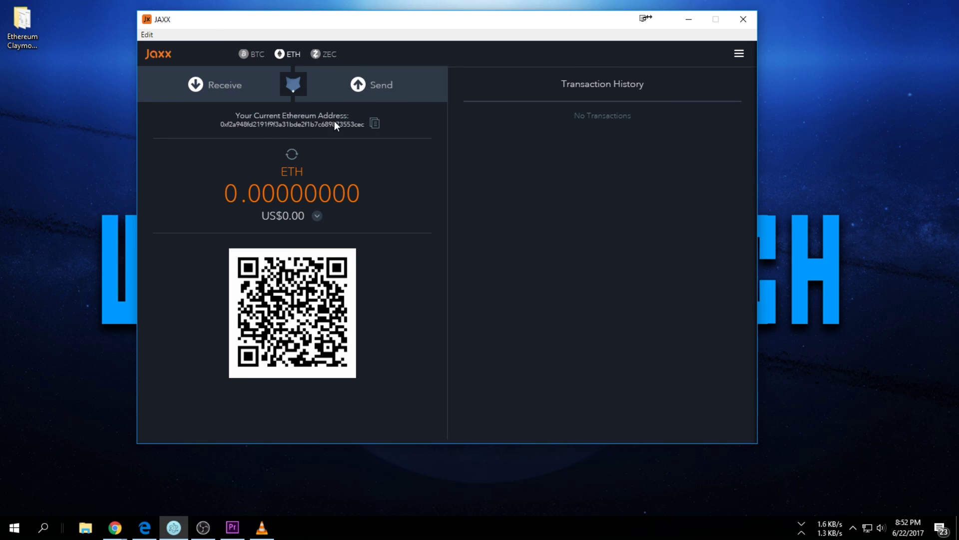
{"action": "left_click", "coordinate": [376, 125]}
{"action": "left_click", "coordinate": [689, 19]}
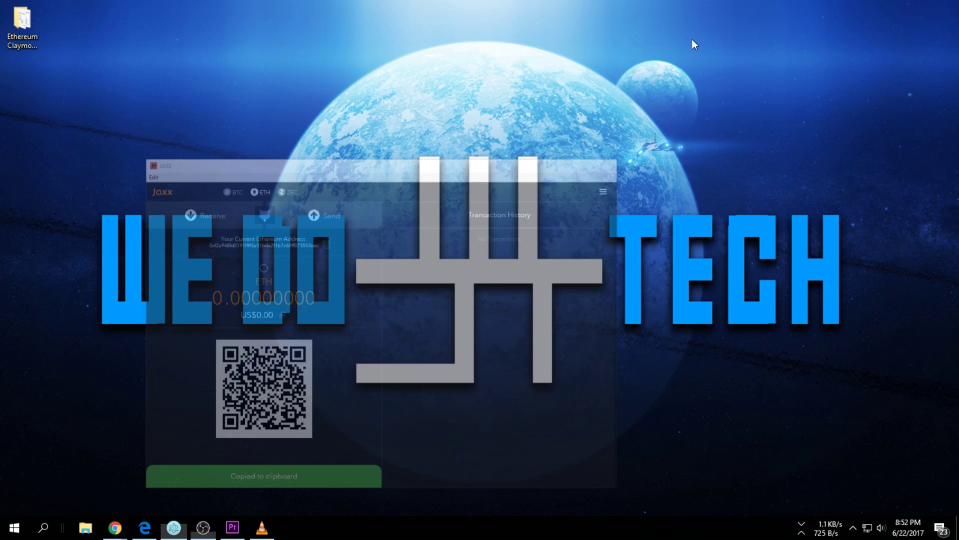
{"action": "left_click", "coordinate": [154, 529]}
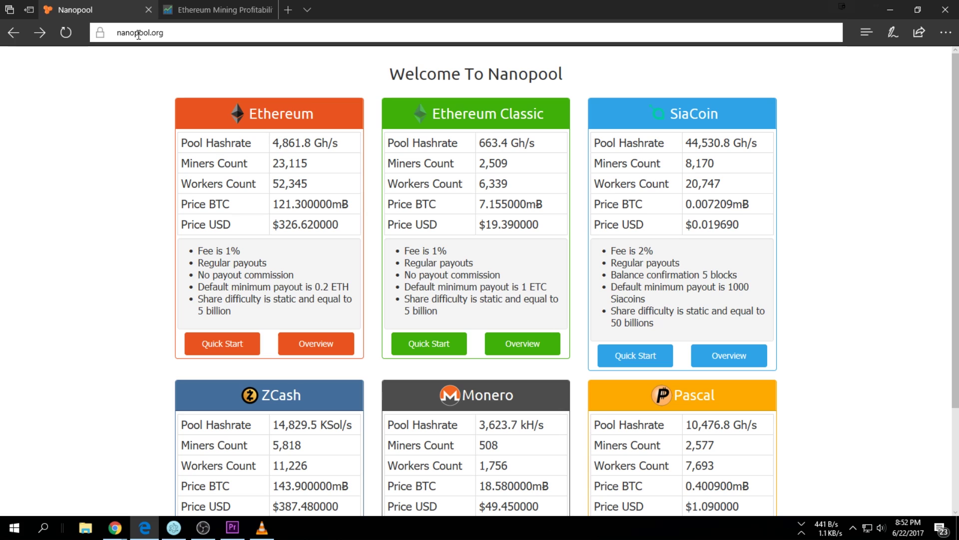
{"action": "left_click", "coordinate": [203, 101]}
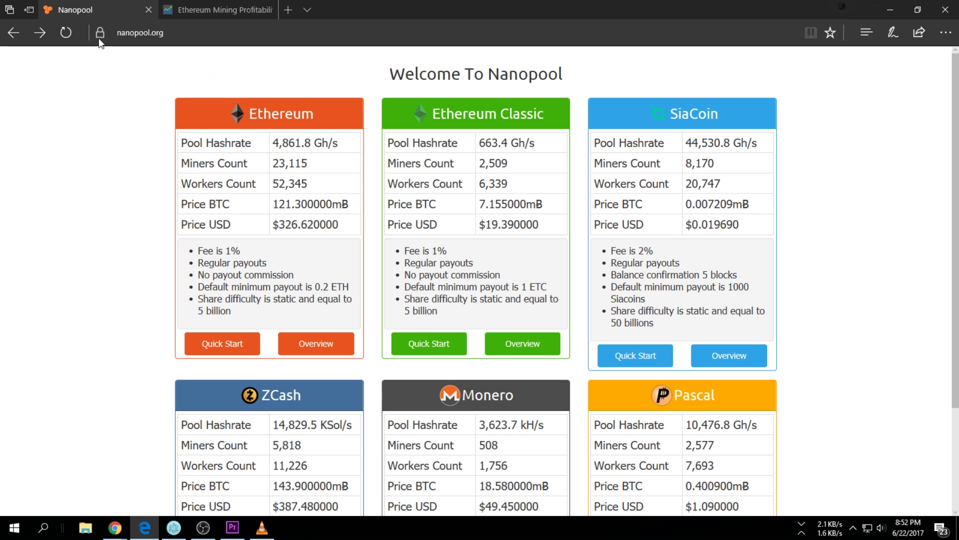
{"action": "left_click", "coordinate": [125, 34]}
{"action": "left_click", "coordinate": [189, 58]}
{"action": "left_click", "coordinate": [129, 33]}
{"action": "left_click", "coordinate": [123, 57]}
{"action": "left_click", "coordinate": [132, 33]}
{"action": "left_click", "coordinate": [131, 53]}
{"action": "left_click", "coordinate": [132, 33]}
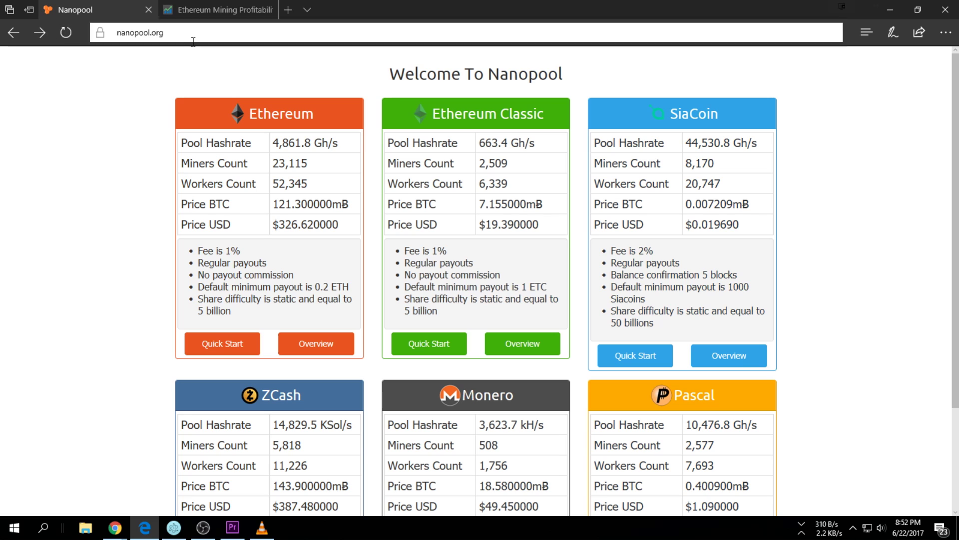
{"action": "left_click", "coordinate": [132, 51]}
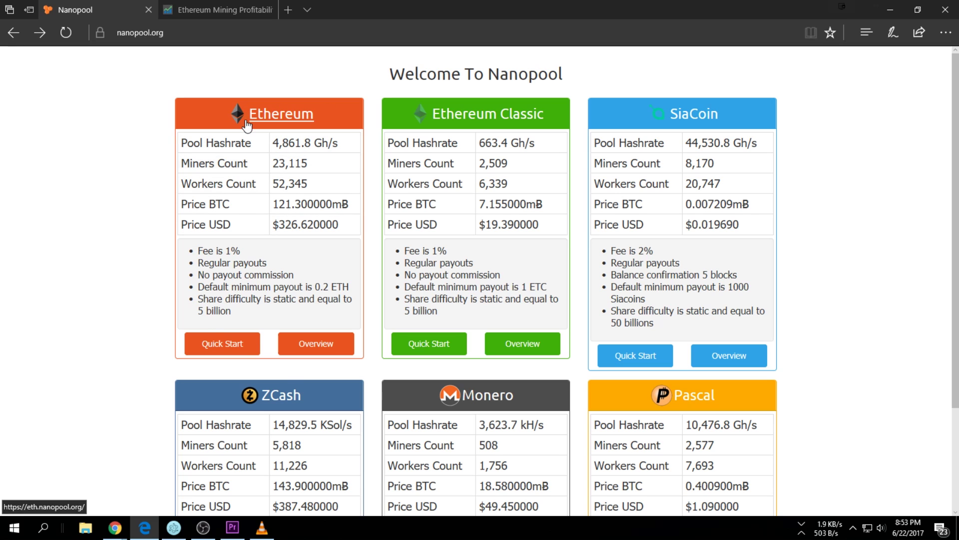
Step: Open Nanopool's Ethereum quick start instructions and request the Claymore DualMiner archive download with the option to choose where it is saved
{"action": "left_click", "coordinate": [229, 344]}
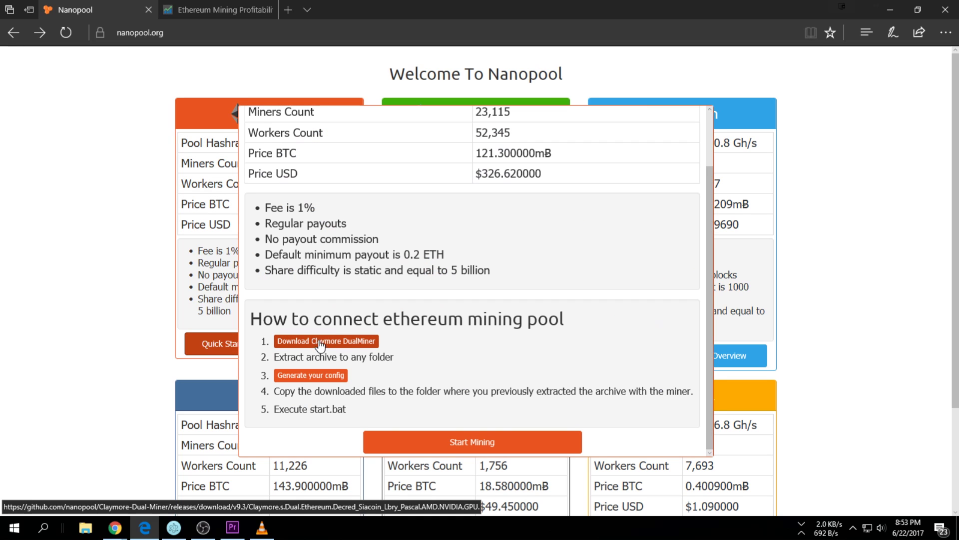
{"action": "left_click", "coordinate": [365, 343]}
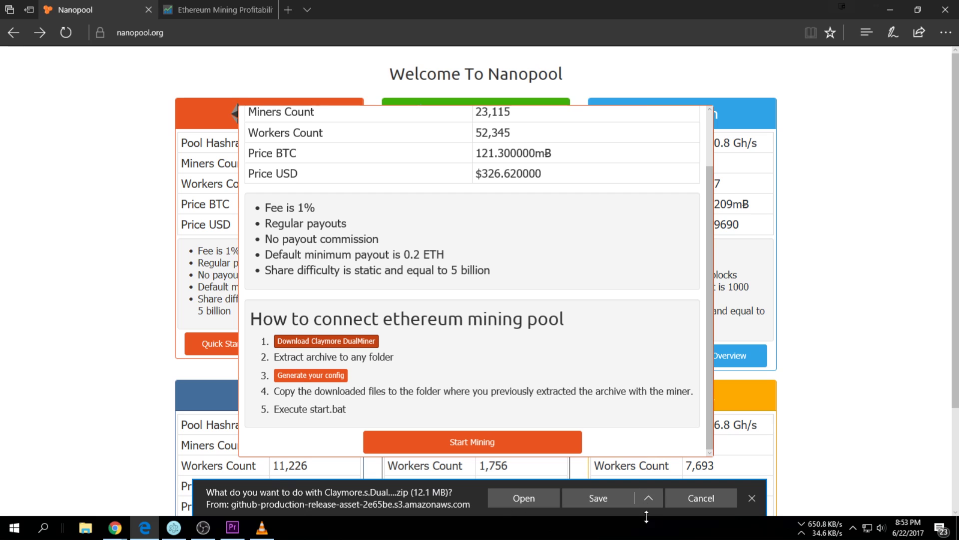
{"action": "left_click", "coordinate": [651, 505]}
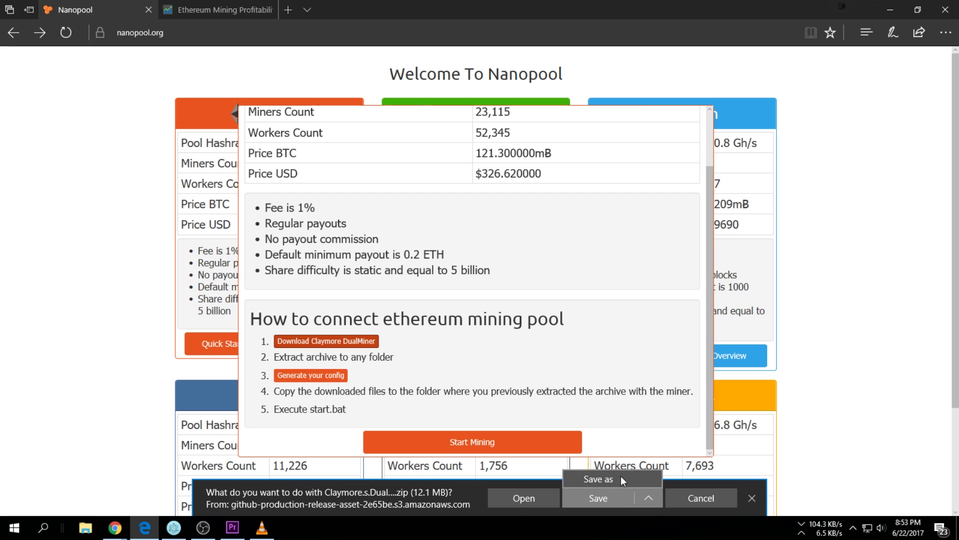
{"action": "left_click", "coordinate": [840, 222]}
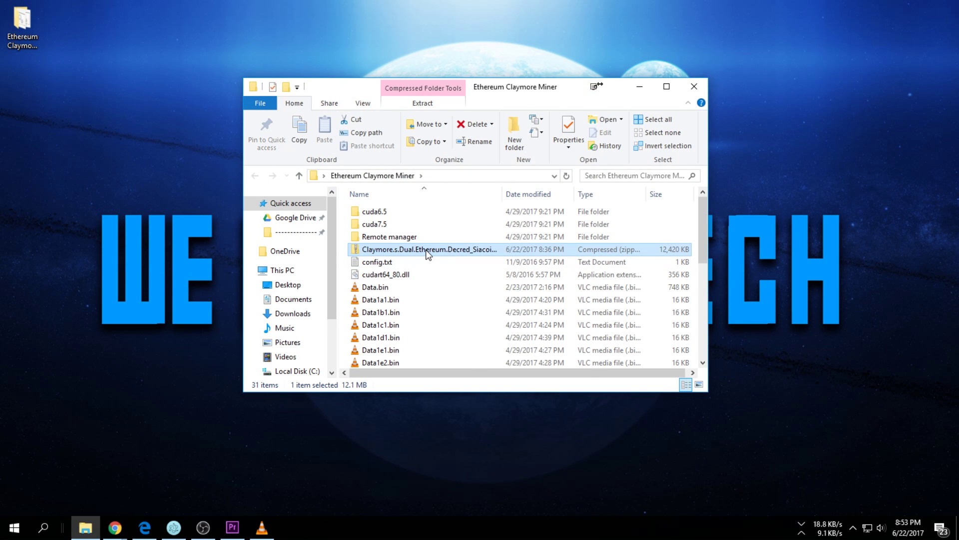
{"action": "right_click", "coordinate": [427, 250]}
{"action": "mouse_move", "coordinate": [464, 306]}
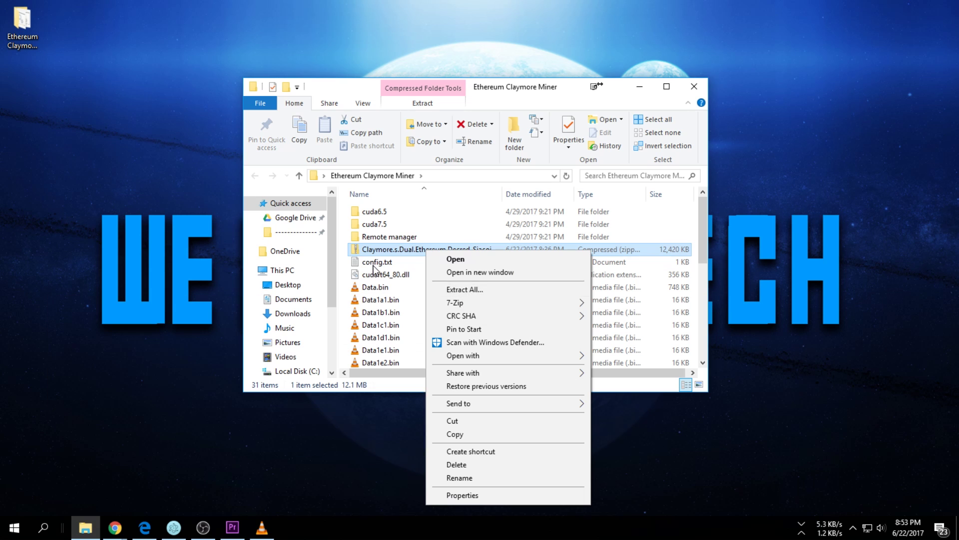
{"action": "left_click", "coordinate": [376, 264]}
Step: Open the start_only_eth.bat file from the Ethereum Claymore Miner folder for editing in Notepad
{"action": "scroll", "coordinate": [409, 286], "scroll_direction": "down", "scroll_amount": 6}
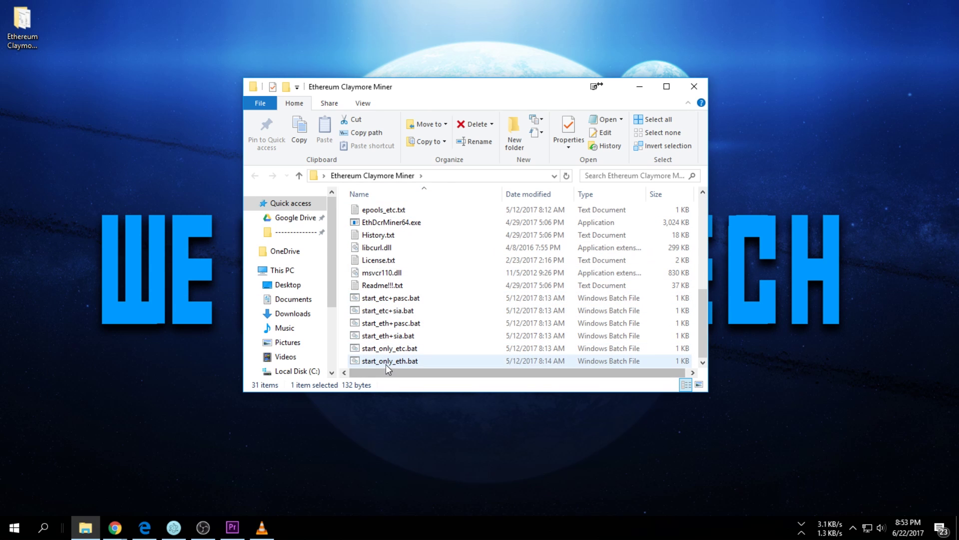
{"action": "left_click", "coordinate": [369, 362]}
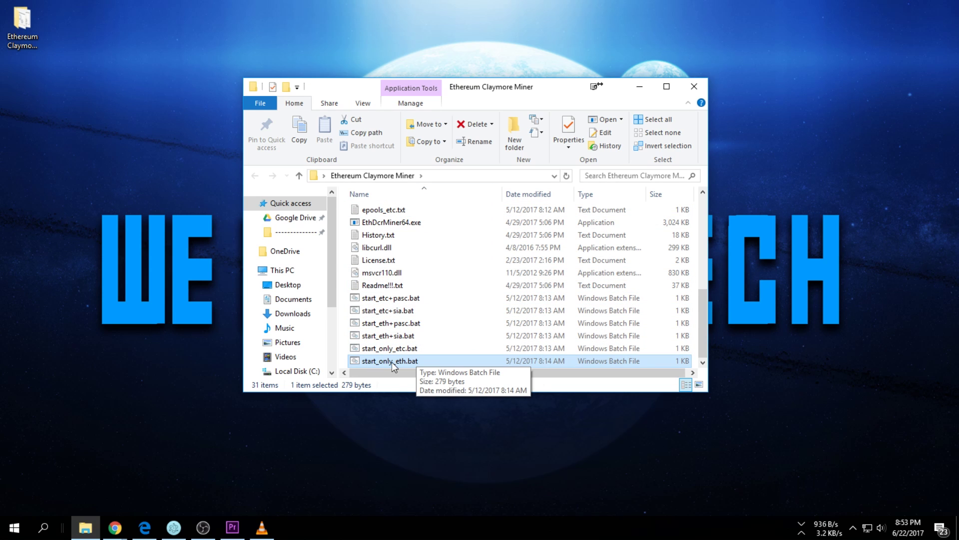
{"action": "left_click", "coordinate": [409, 325]}
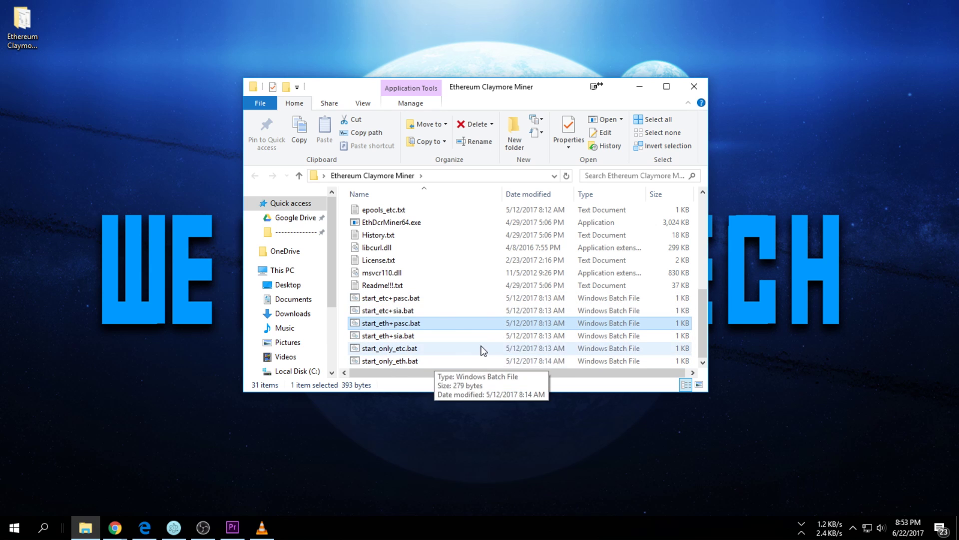
{"action": "left_click", "coordinate": [379, 362]}
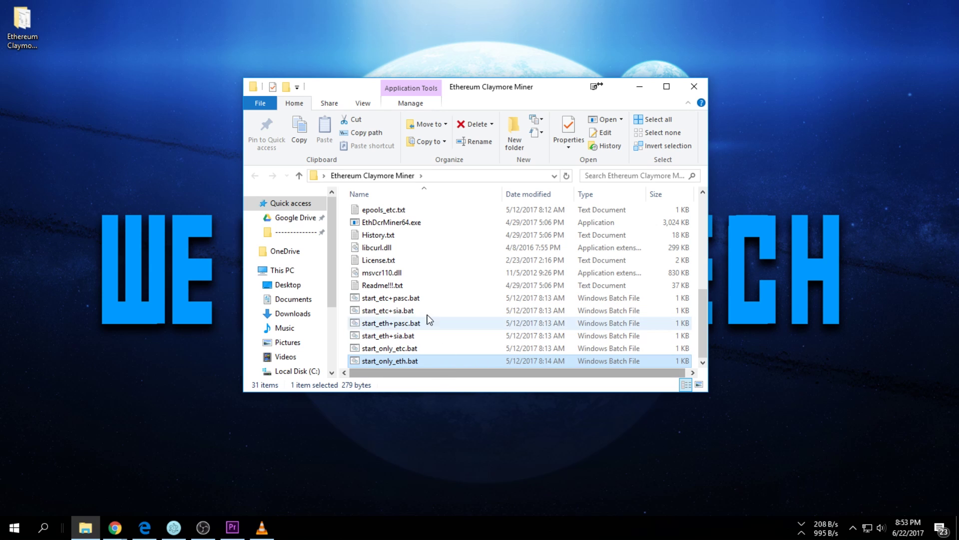
{"action": "right_click", "coordinate": [380, 362]}
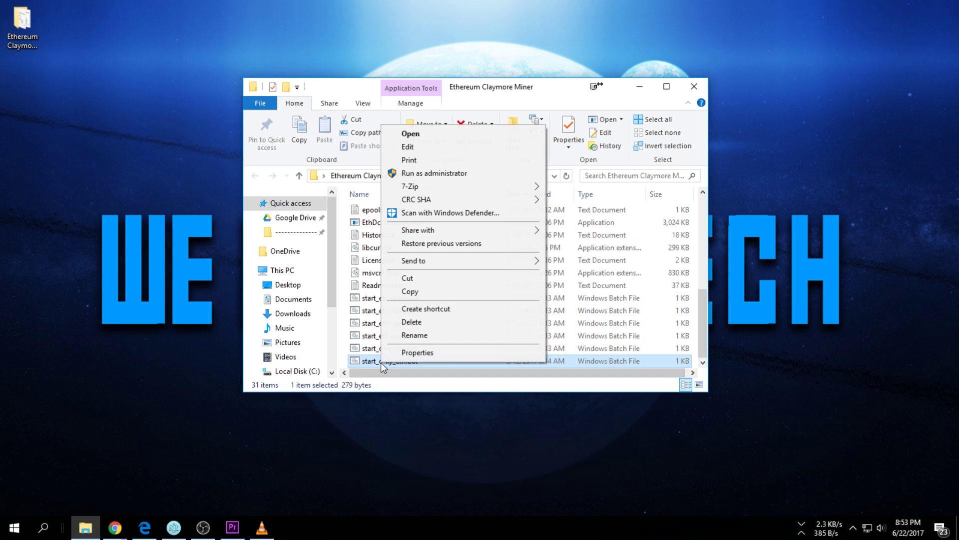
{"action": "left_click", "coordinate": [414, 335]}
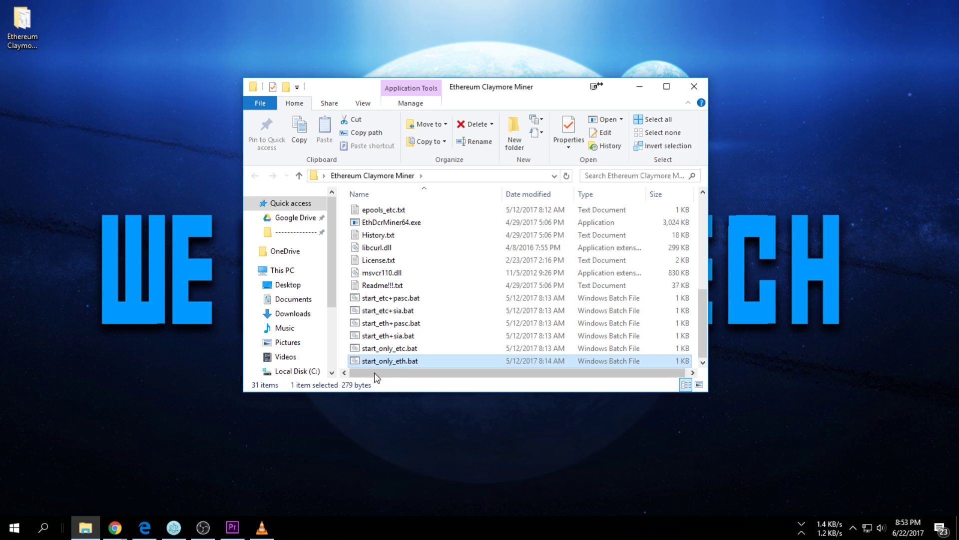
{"action": "right_click", "coordinate": [409, 362]}
{"action": "left_click", "coordinate": [464, 367]}
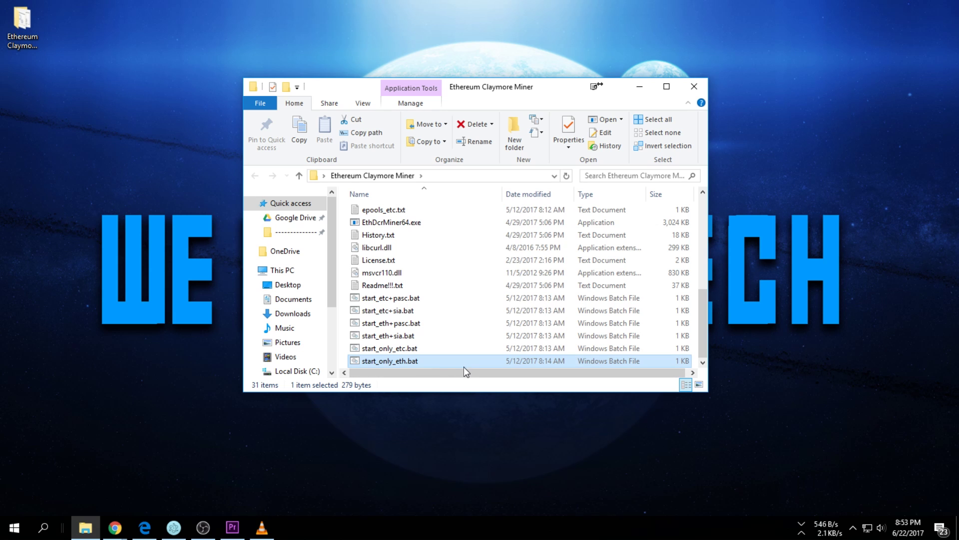
{"action": "right_click", "coordinate": [435, 361]}
{"action": "left_click", "coordinate": [463, 145]}
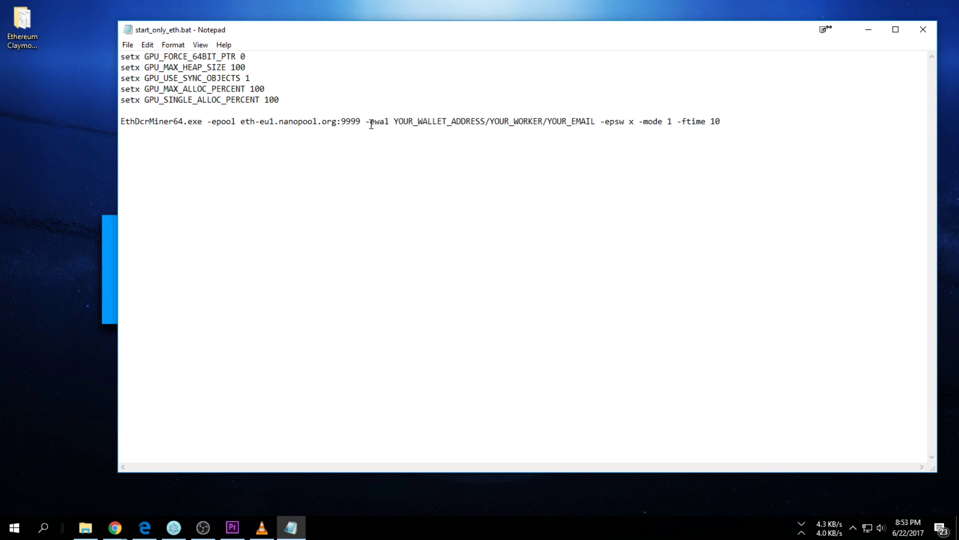
Step: In the EthDcrMiner64.exe command, replace YOUR_WALLET_ADDRESS with the copied Ethereum address and YOUR_WORKER with Ryzen1
{"action": "left_click_drag", "start_coordinate": [395, 121], "coordinate": [449, 120]}
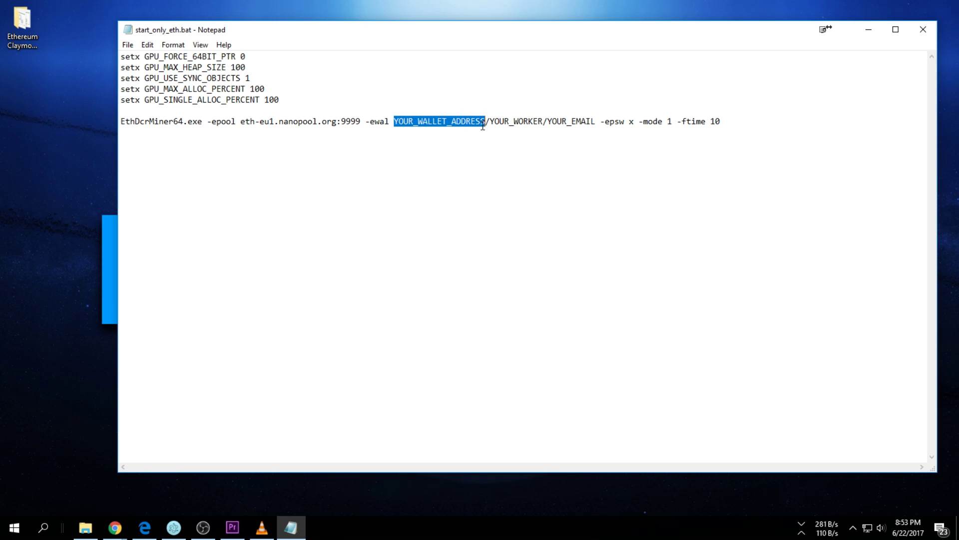
{"action": "key", "text": "ctrl+v"}
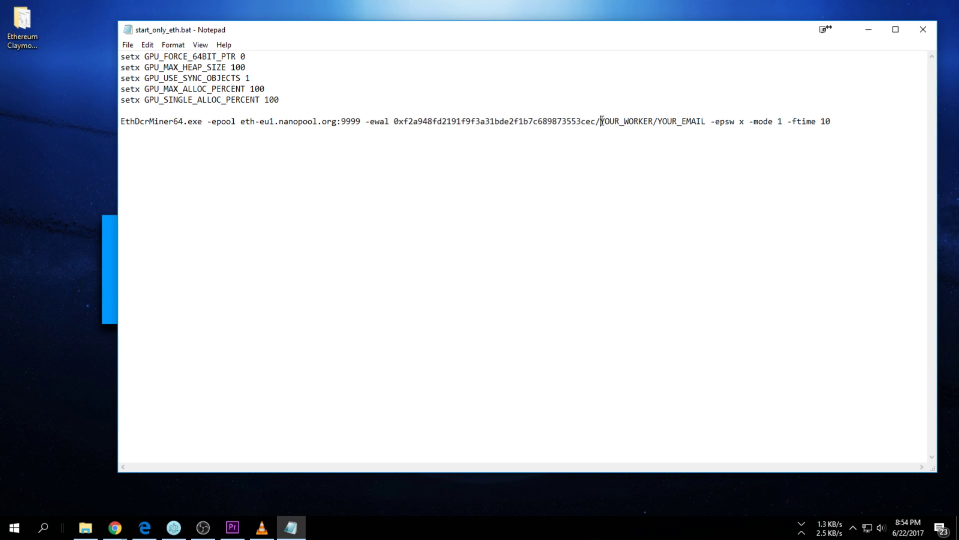
{"action": "left_click_drag", "start_coordinate": [601, 121], "coordinate": [652, 120]}
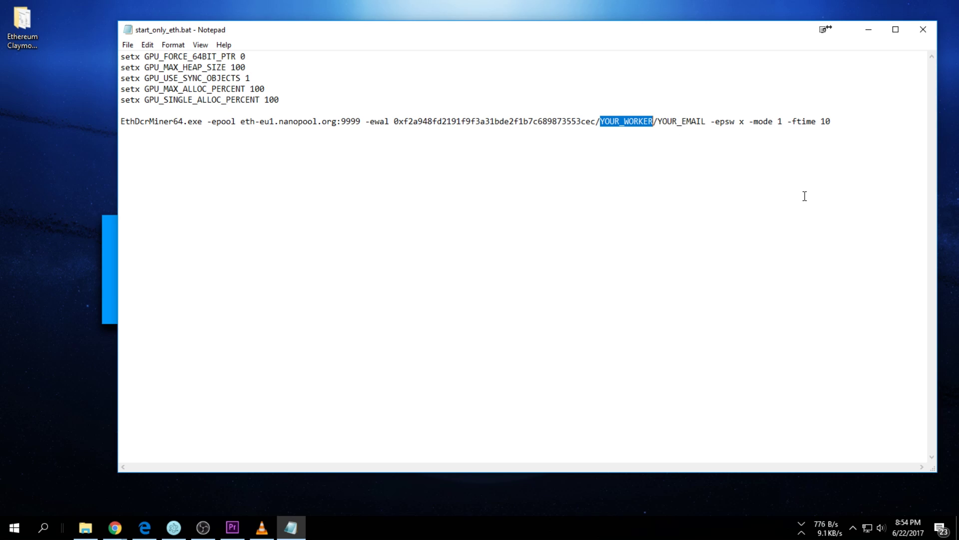
{"action": "type", "text": "R"}
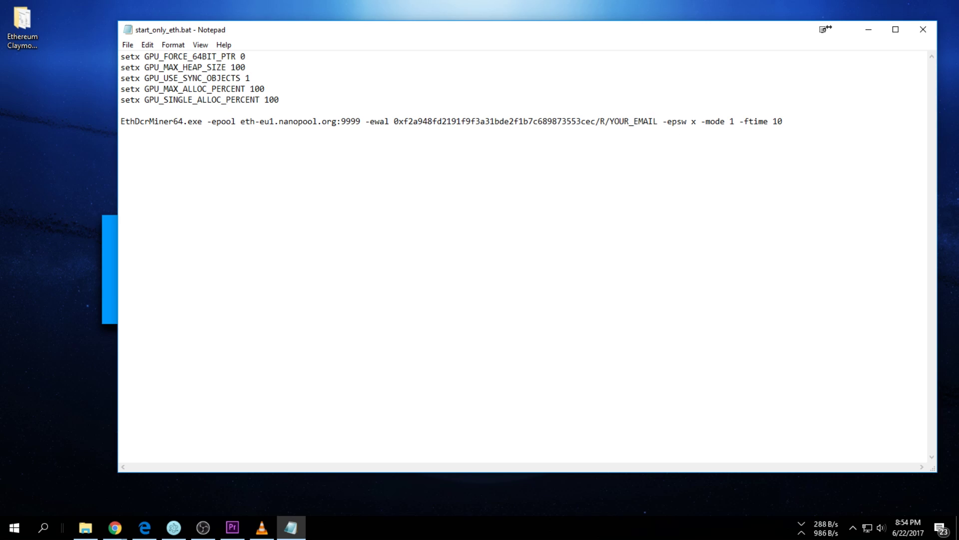
{"action": "type", "text": "zyen"}
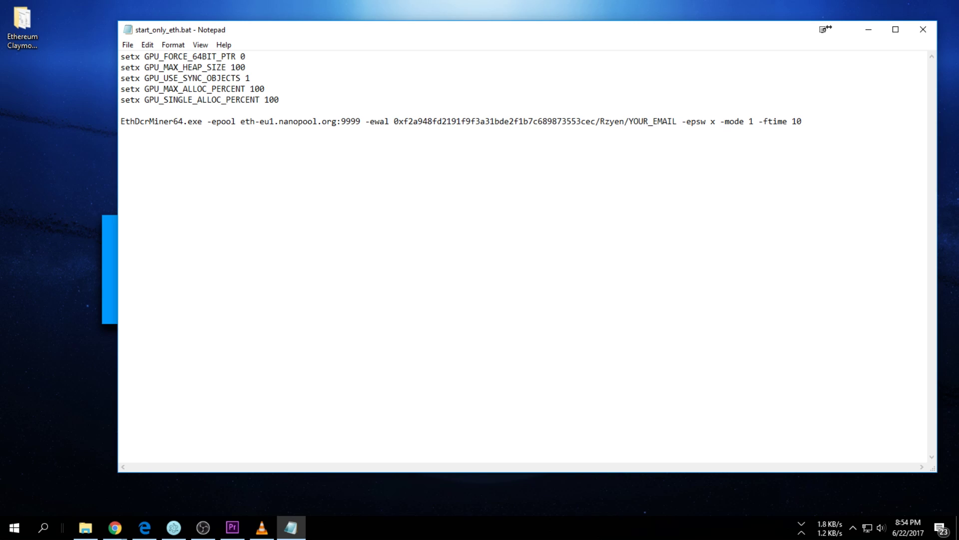
{"action": "type", "text": "1"}
{"action": "key", "text": "BackSpace"}
{"action": "key", "text": "BackSpace"}
{"action": "key", "text": "BackSpace"}
{"action": "key", "text": "BackSpace"}
{"action": "key", "text": "BackSpace"}
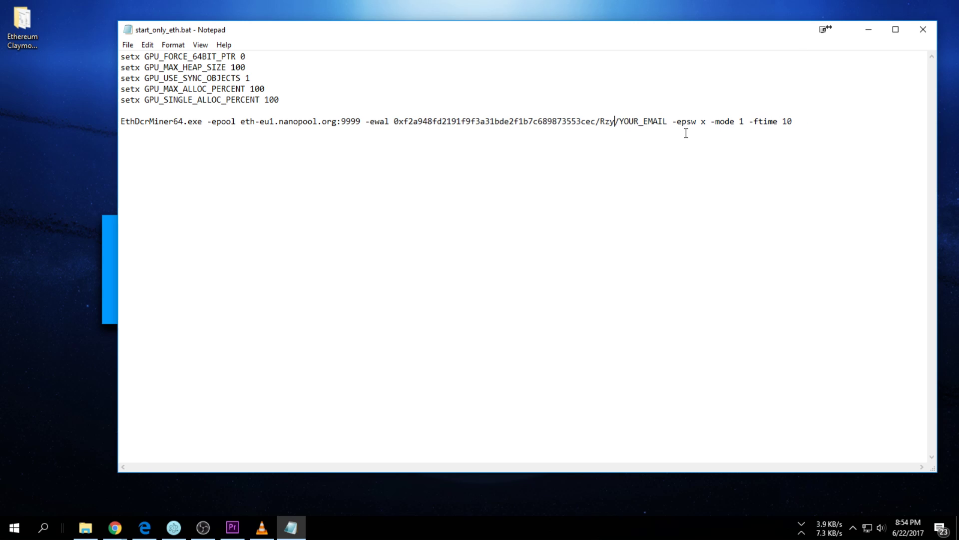
{"action": "type", "text": "yzen1"}
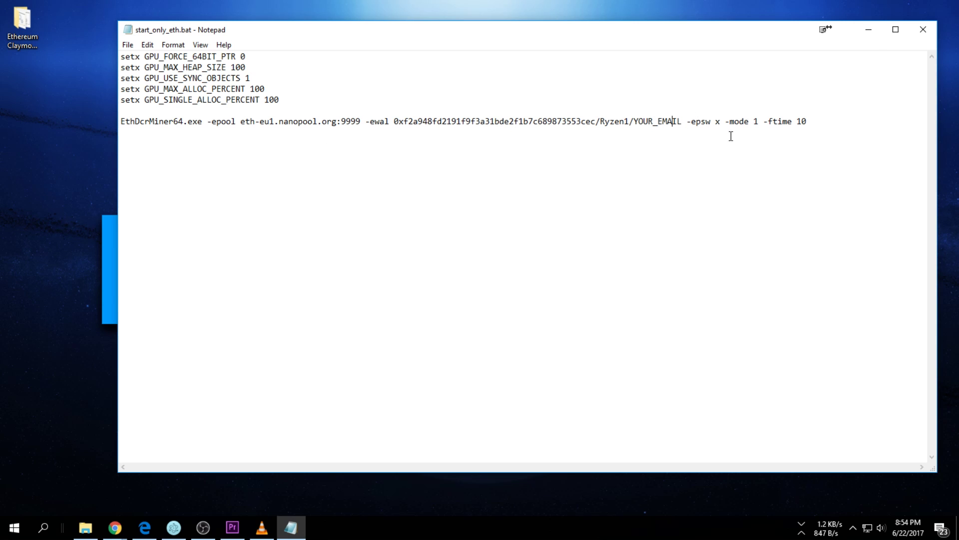
Step: Close the batch file with its changes saved and run start_only_eth.bat to start the miner
{"action": "left_click", "coordinate": [922, 28]}
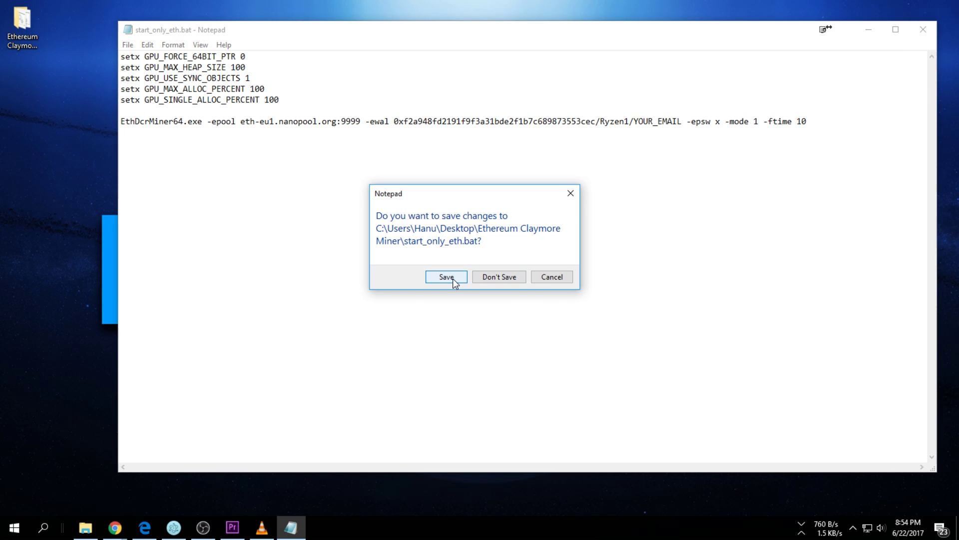
{"action": "left_click", "coordinate": [445, 277]}
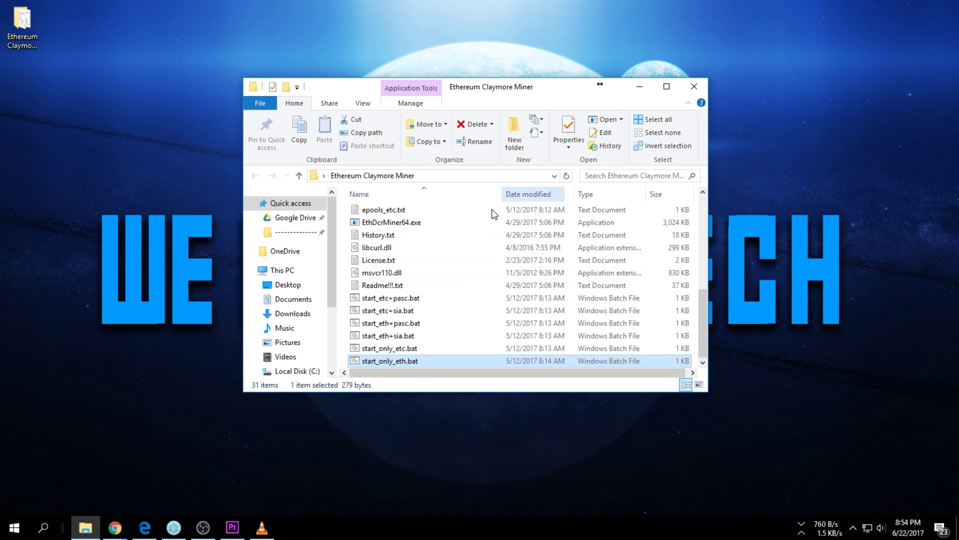
{"action": "double_click", "coordinate": [379, 361]}
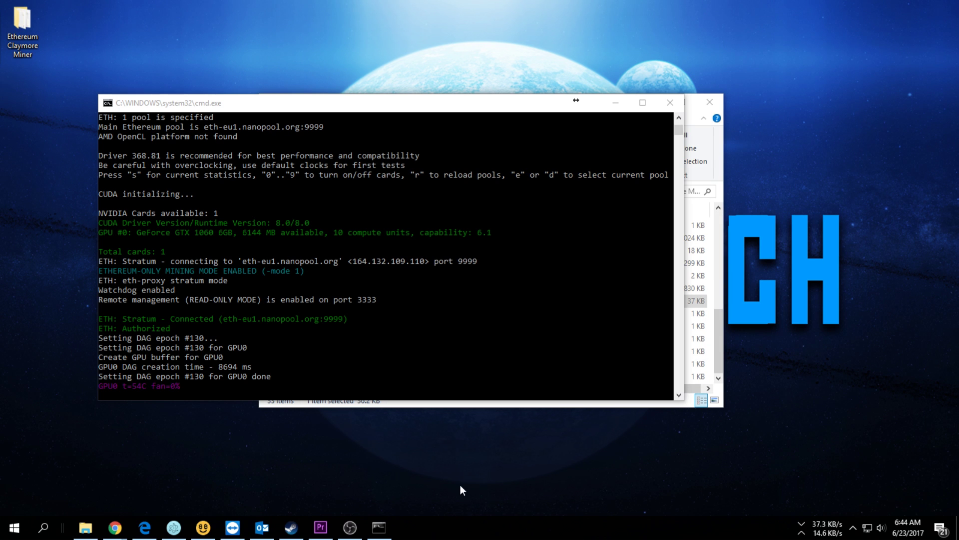
Step: Open Readme!!!.txt from the miner folder and examine the miner's requirements, developer fee notes and command line options
{"action": "left_click", "coordinate": [626, 404]}
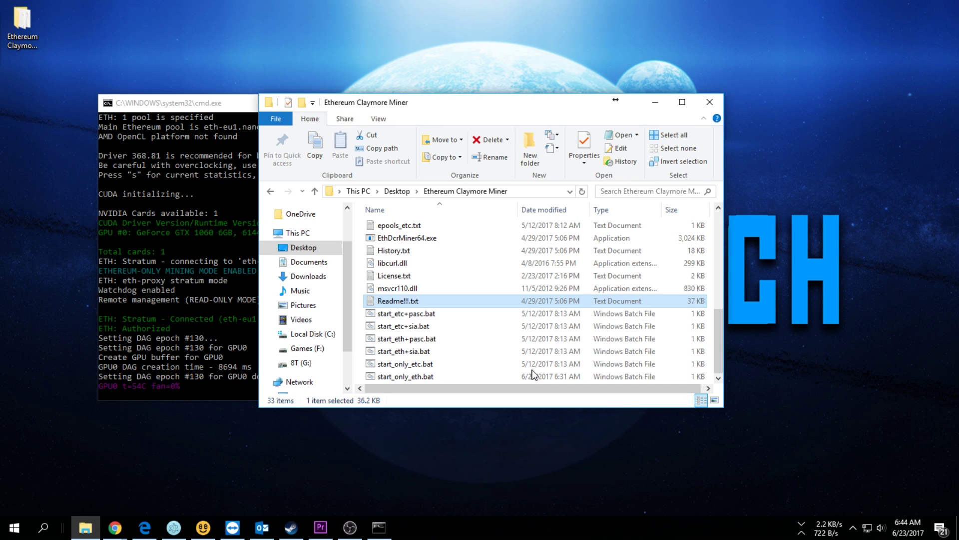
{"action": "double_click", "coordinate": [402, 300]}
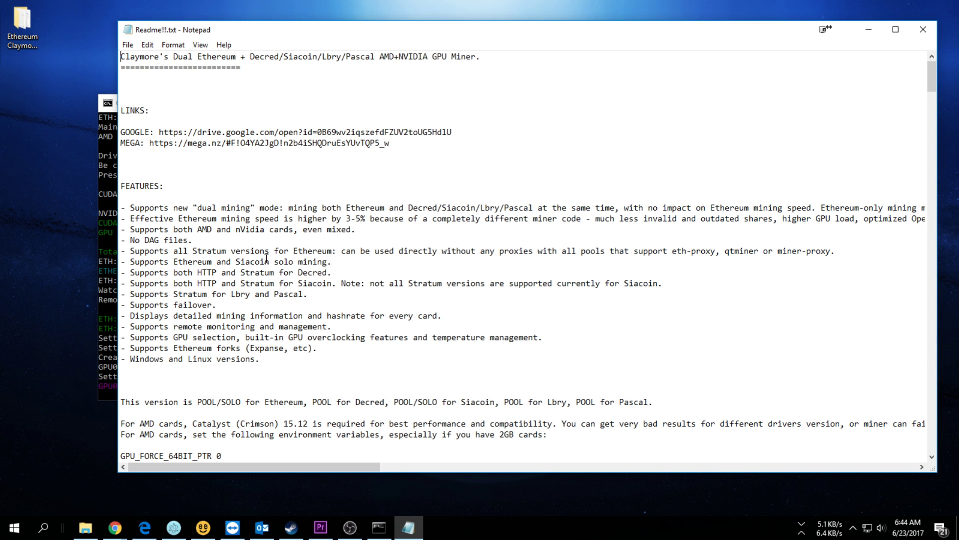
{"action": "scroll", "coordinate": [284, 294], "scroll_direction": "down", "scroll_amount": 8}
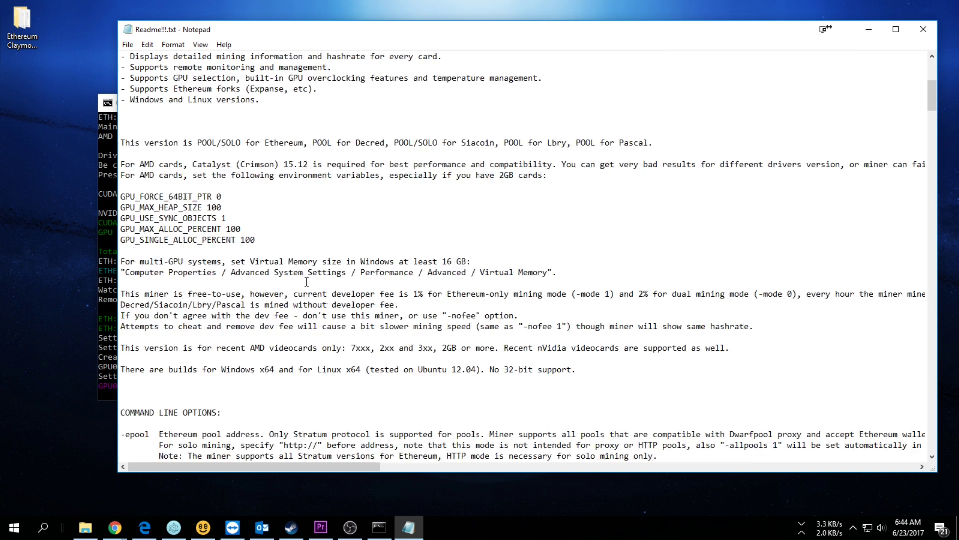
{"action": "scroll", "coordinate": [306, 282], "scroll_direction": "down", "scroll_amount": 5}
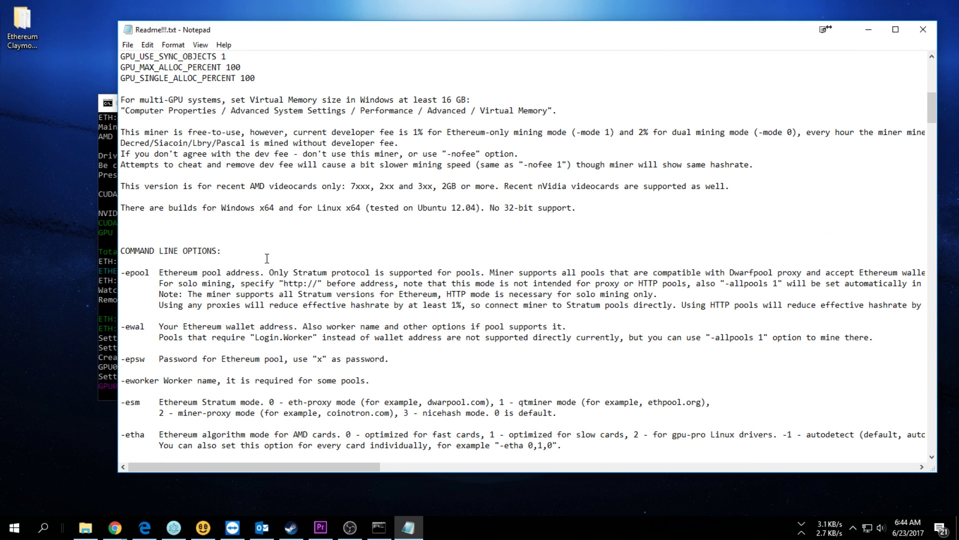
Step: Examine the remaining command line options and the configuration file notes in Readme!!!.txt
{"action": "scroll", "coordinate": [222, 321], "scroll_direction": "down", "scroll_amount": 2}
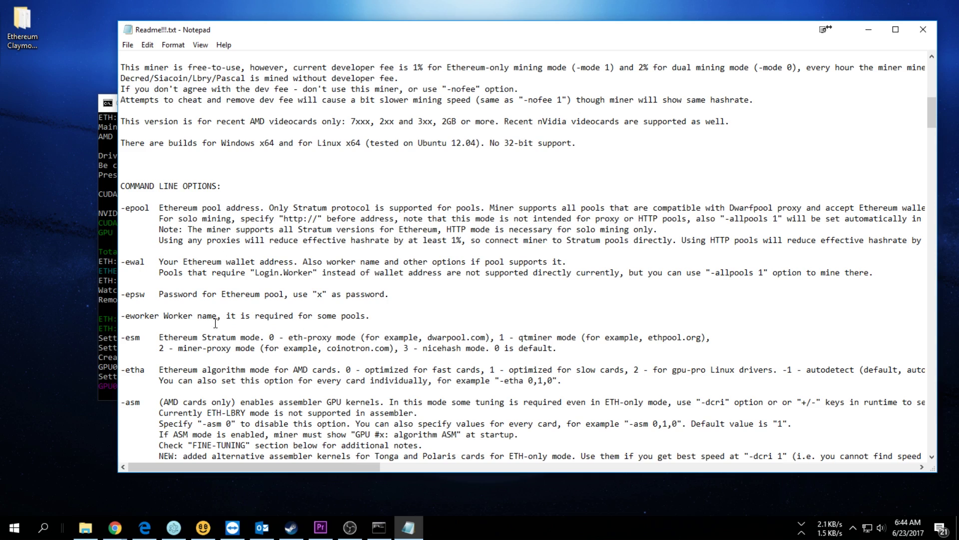
{"action": "scroll", "coordinate": [216, 323], "scroll_direction": "down", "scroll_amount": 7}
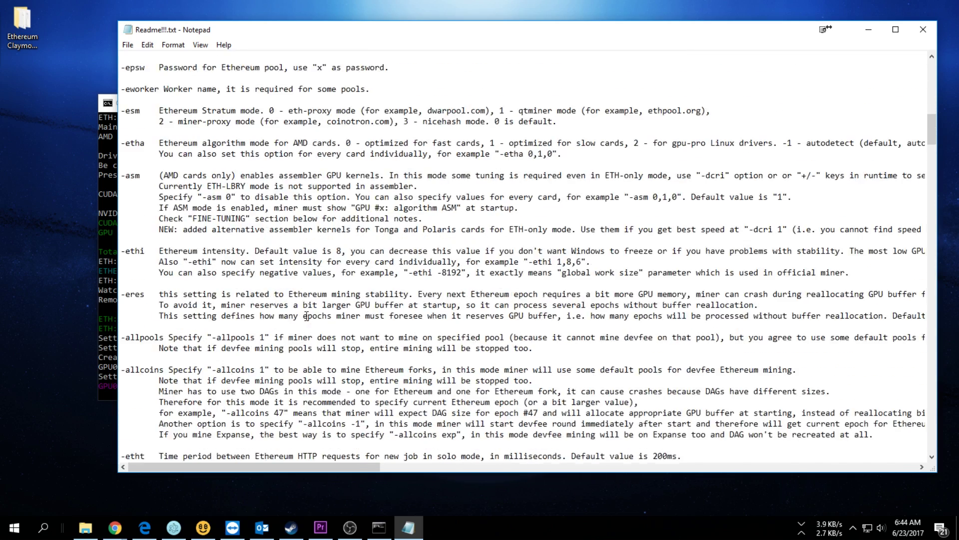
{"action": "scroll", "coordinate": [307, 315], "scroll_direction": "down", "scroll_amount": 20}
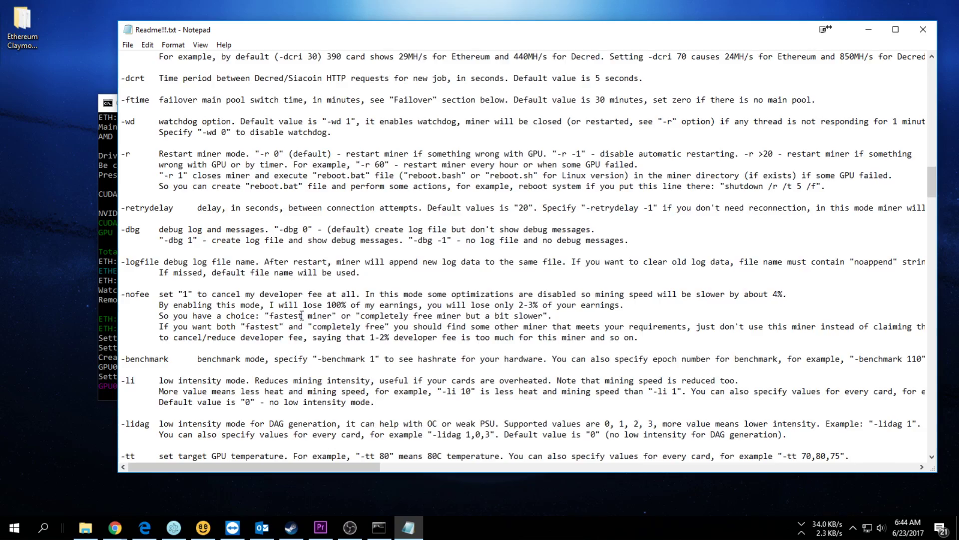
{"action": "scroll", "coordinate": [302, 315], "scroll_direction": "down", "scroll_amount": 20}
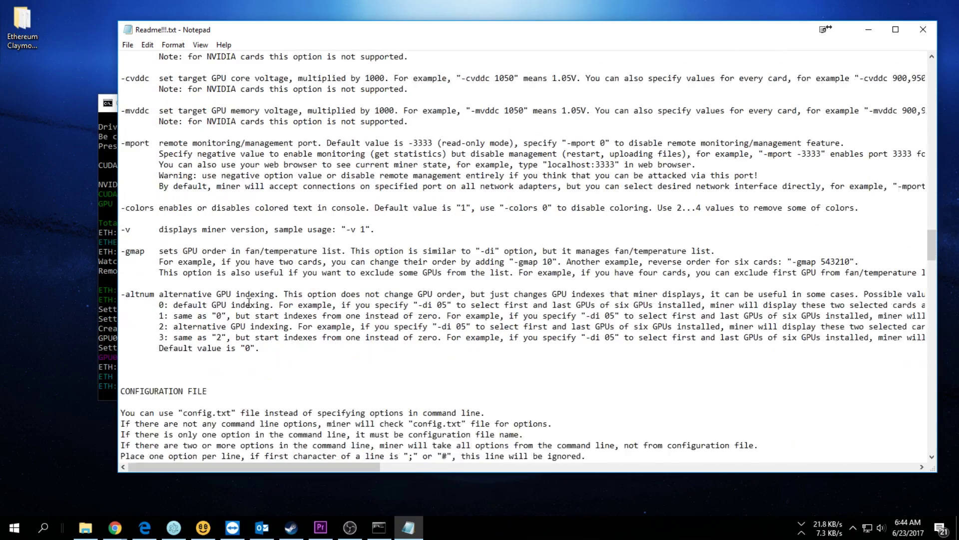
{"action": "scroll", "coordinate": [248, 302], "scroll_direction": "down", "scroll_amount": 7}
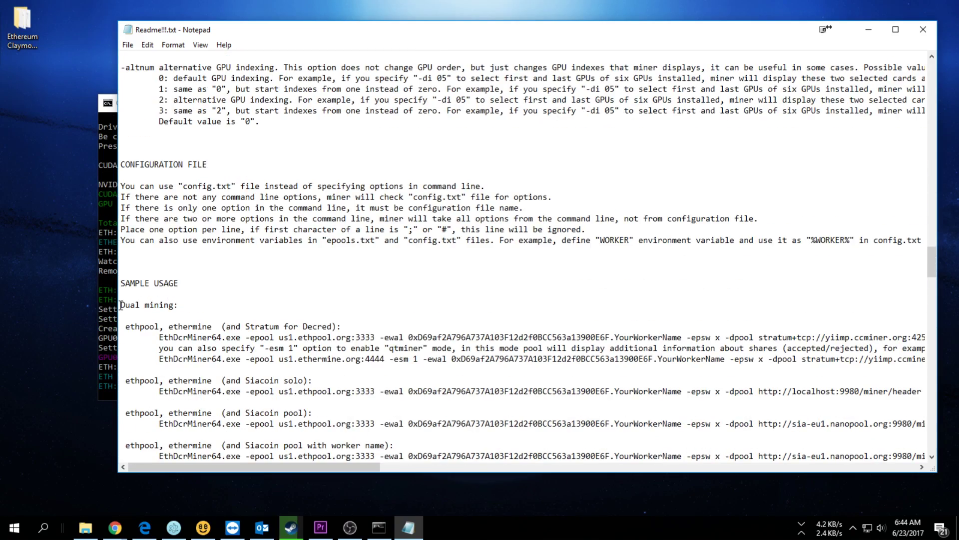
Step: Examine the dual mining sample commands for the different pools under SAMPLE USAGE in the readme
{"action": "left_click", "coordinate": [197, 312], "text": "shift"}
{"action": "scroll", "coordinate": [199, 310], "scroll_direction": "down", "scroll_amount": 5}
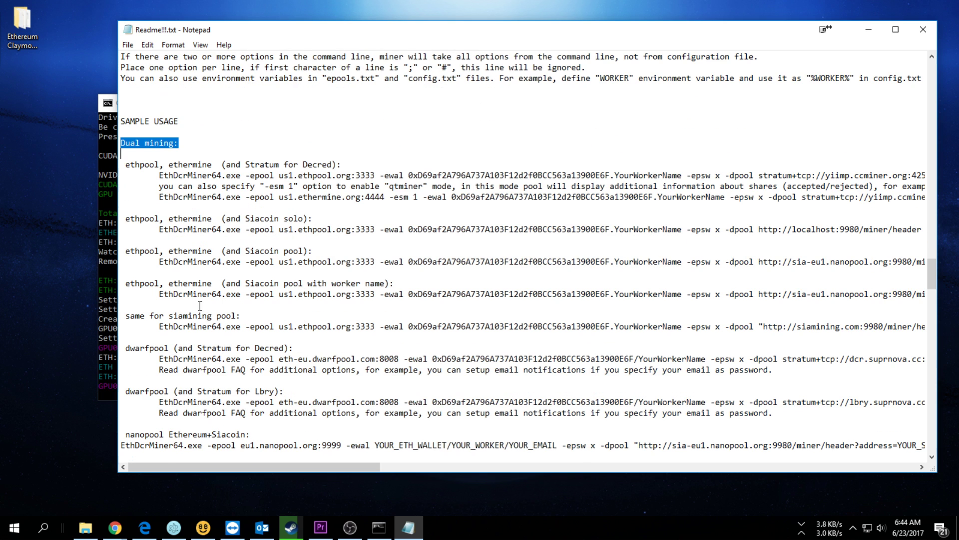
{"action": "left_click_drag", "start_coordinate": [125, 219], "coordinate": [202, 220]}
{"action": "left_click", "coordinate": [223, 219]}
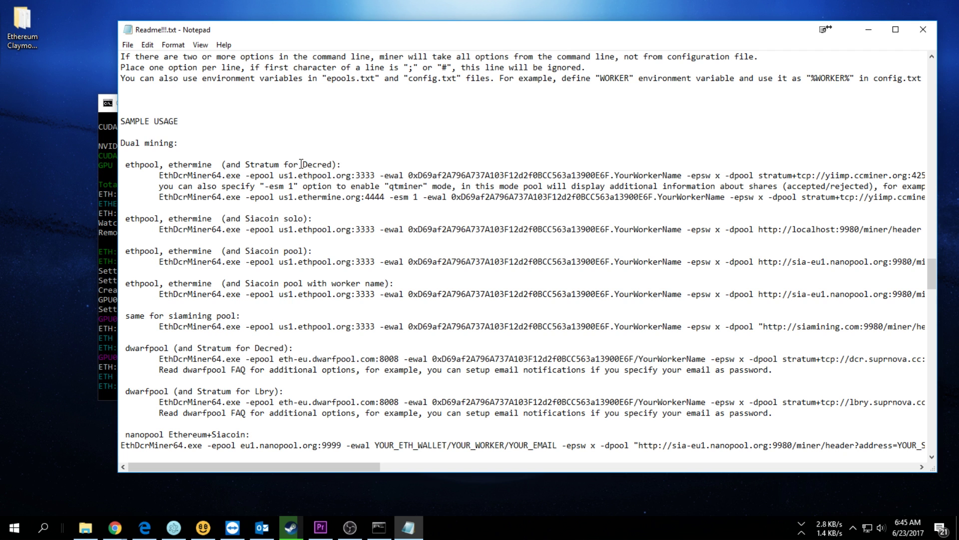
{"action": "left_click_drag", "start_coordinate": [298, 166], "coordinate": [348, 166]}
{"action": "left_click_drag", "start_coordinate": [126, 164], "coordinate": [341, 165]}
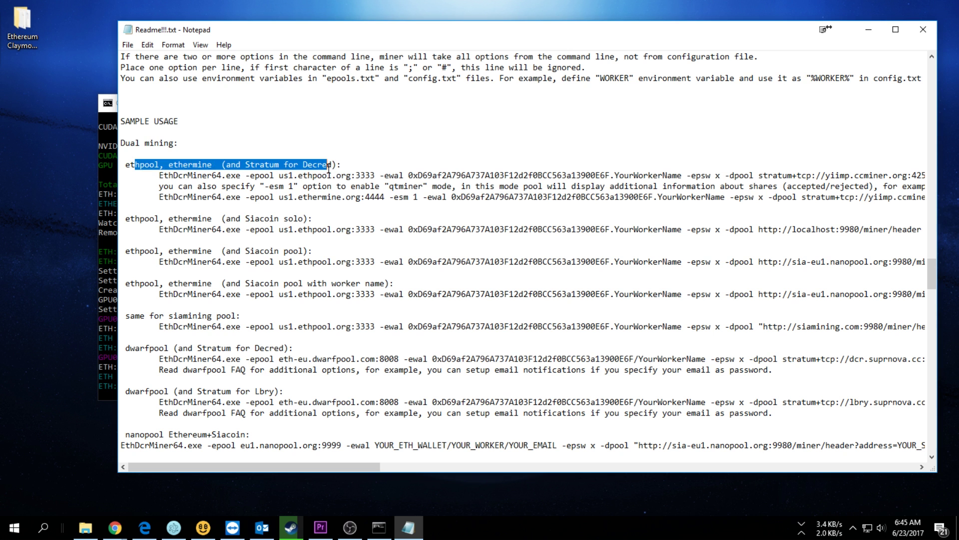
{"action": "left_click", "coordinate": [329, 229]}
{"action": "scroll", "coordinate": [204, 316], "scroll_direction": "down", "scroll_amount": 2}
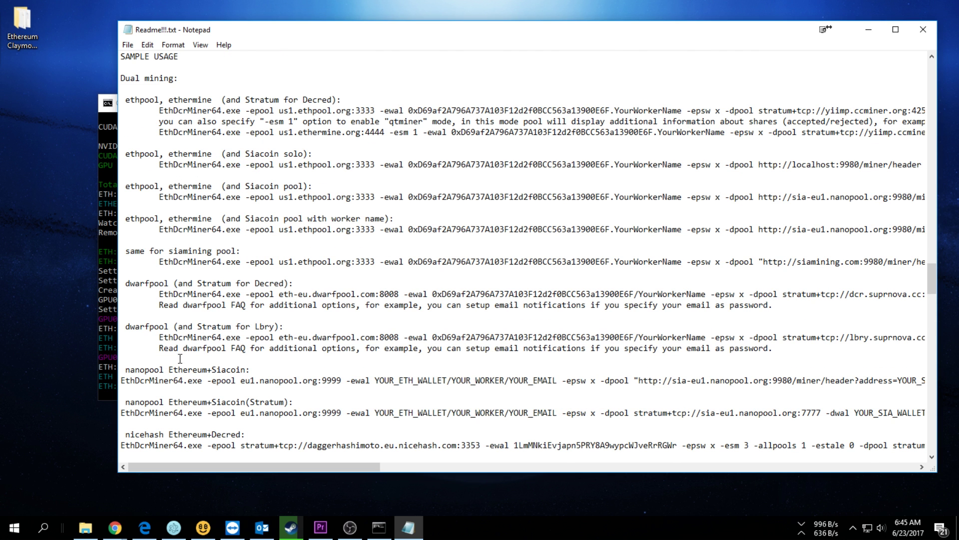
{"action": "scroll", "coordinate": [172, 372], "scroll_direction": "down", "scroll_amount": 3}
{"action": "scroll", "coordinate": [204, 344], "scroll_direction": "down", "scroll_amount": 3}
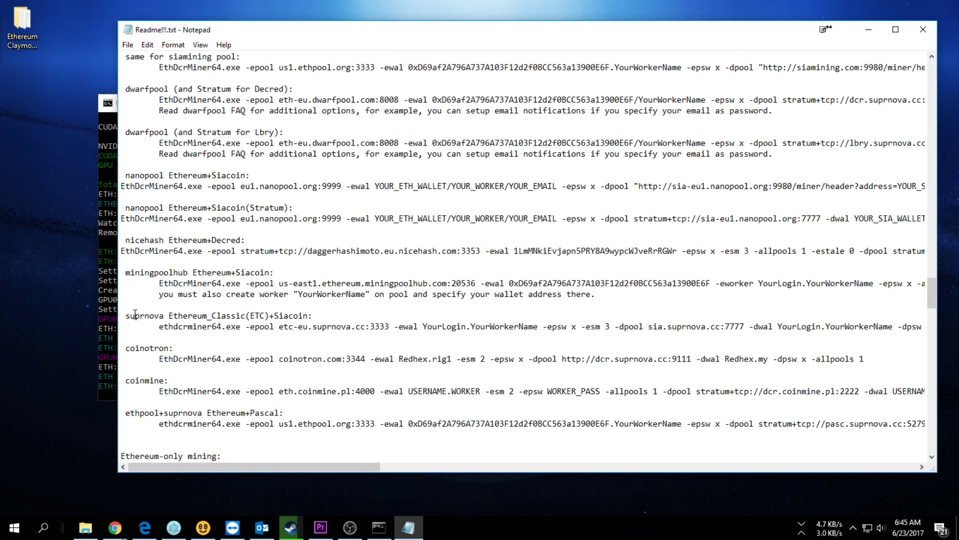
{"action": "left_click_drag", "start_coordinate": [126, 315], "coordinate": [193, 315]}
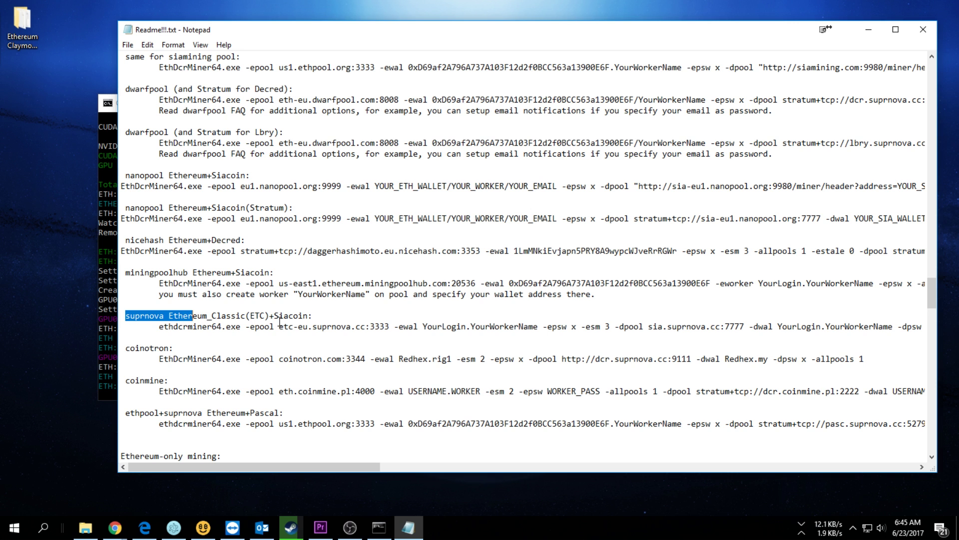
{"action": "left_click", "coordinate": [332, 328]}
Step: Examine the Ethereum-only and SOLO mining sample commands in the readme, including the ethpool, f2pool, nanopool and nicehash entries
{"action": "scroll", "coordinate": [322, 322], "scroll_direction": "down", "scroll_amount": 7}
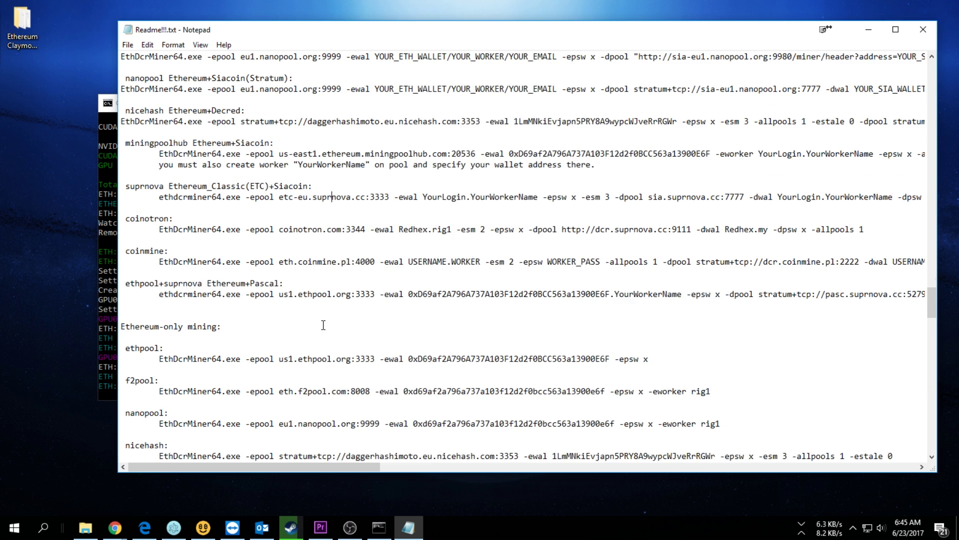
{"action": "scroll", "coordinate": [317, 322], "scroll_direction": "down", "scroll_amount": 5}
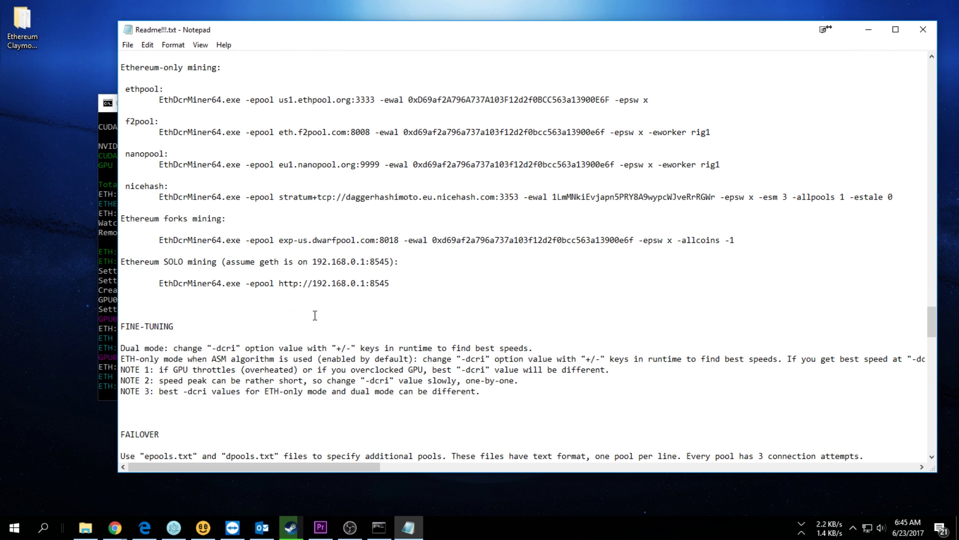
{"action": "scroll", "coordinate": [313, 314], "scroll_direction": "up", "scroll_amount": 3}
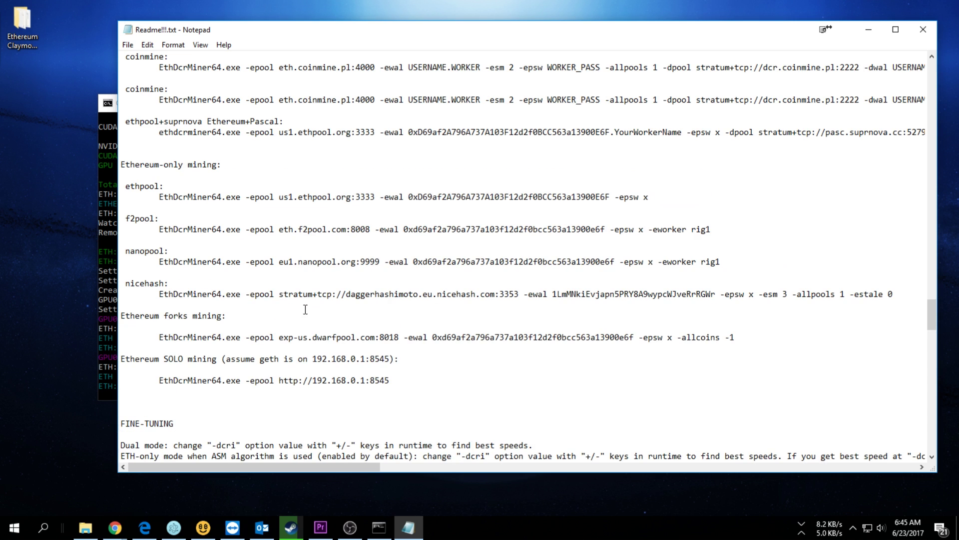
{"action": "left_click", "coordinate": [233, 165]}
{"action": "left_click_drag", "start_coordinate": [174, 166], "coordinate": [116, 167]}
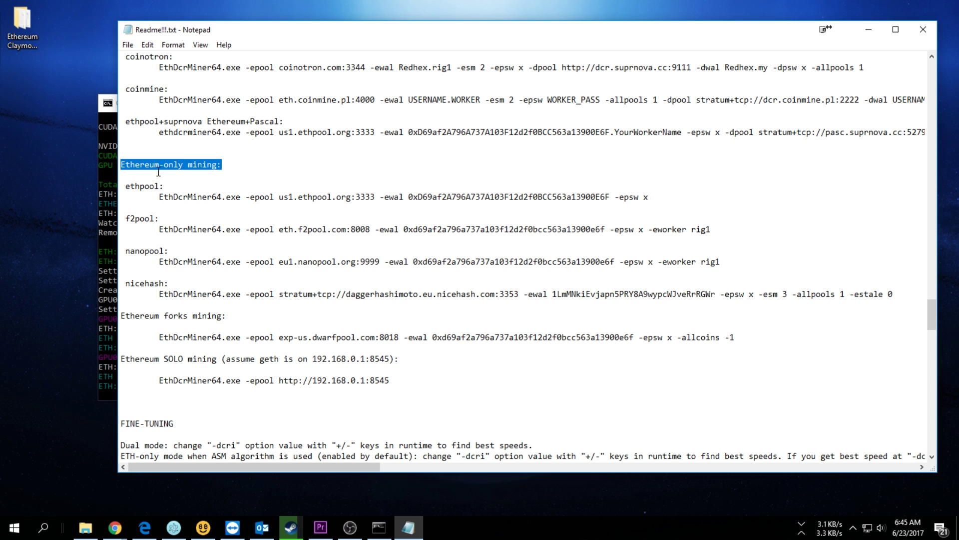
{"action": "left_click", "coordinate": [198, 176]}
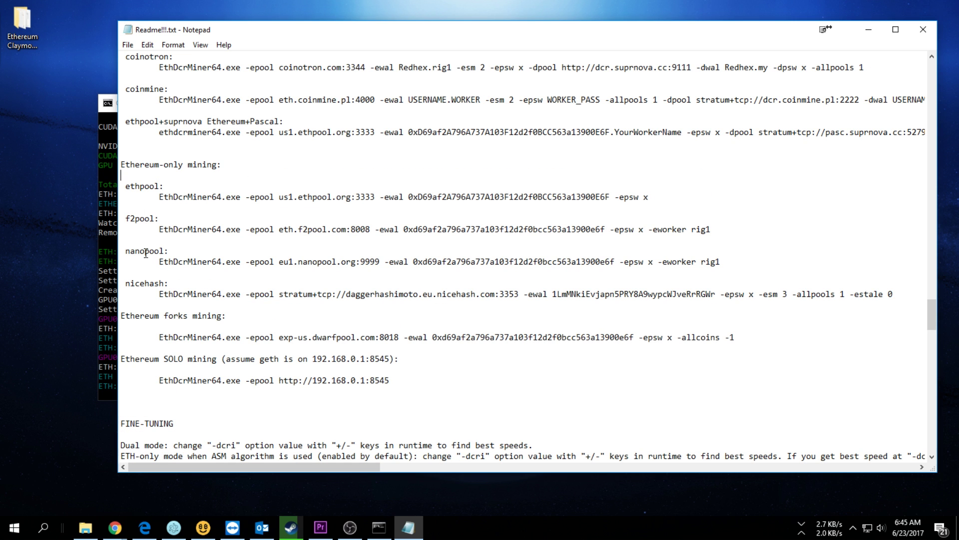
{"action": "left_click_drag", "start_coordinate": [124, 251], "coordinate": [171, 252]}
{"action": "left_click", "coordinate": [205, 178]}
{"action": "left_click_drag", "start_coordinate": [125, 185], "coordinate": [165, 186]}
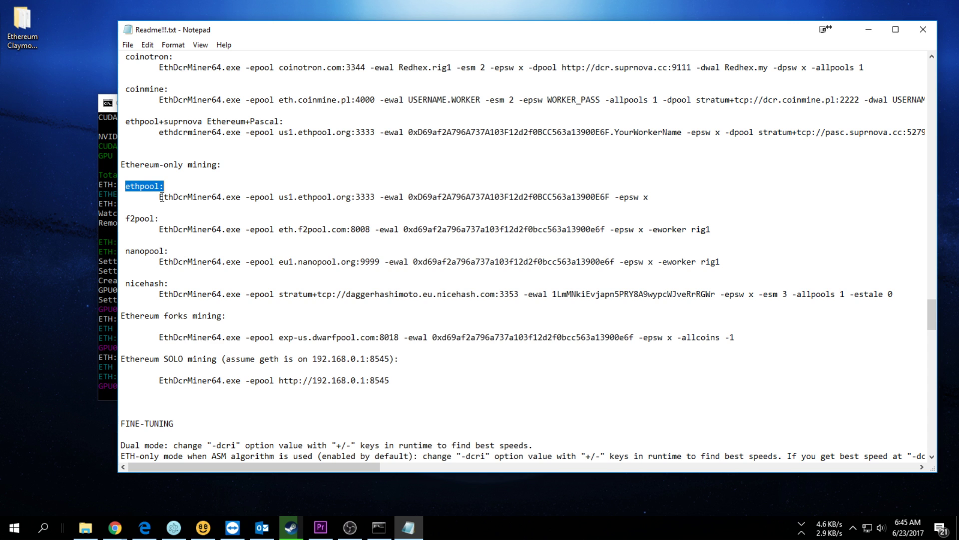
{"action": "left_click_drag", "start_coordinate": [125, 219], "coordinate": [161, 219]}
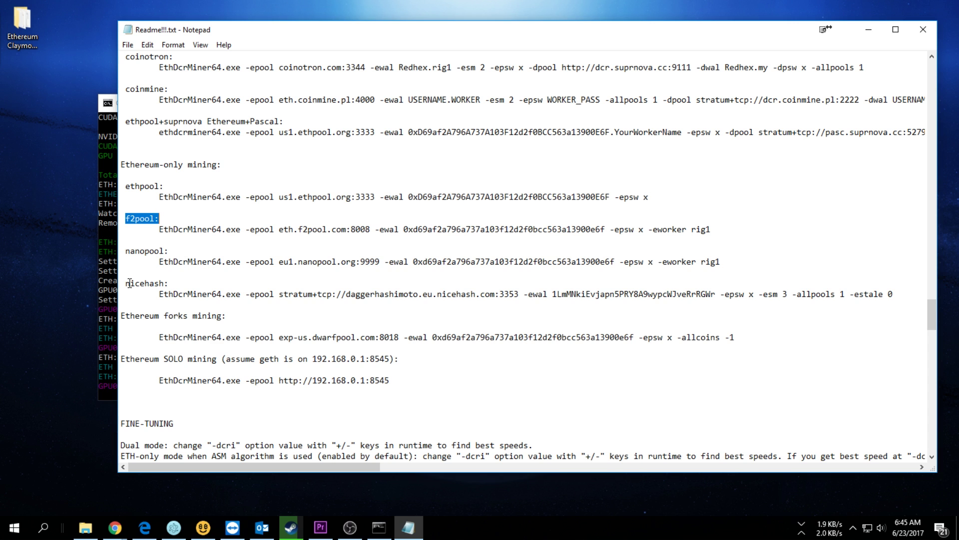
{"action": "left_click_drag", "start_coordinate": [125, 283], "coordinate": [178, 283]}
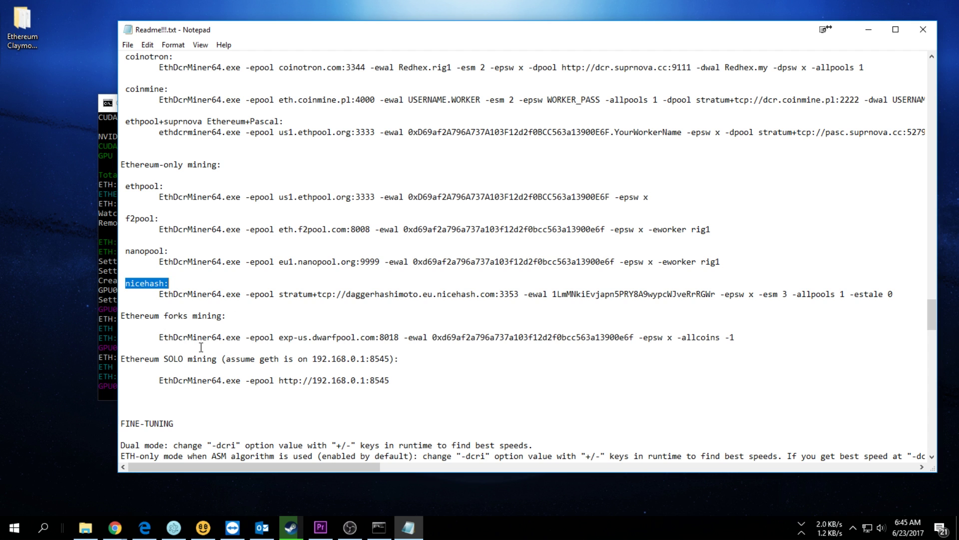
{"action": "left_click_drag", "start_coordinate": [124, 358], "coordinate": [217, 359]}
{"action": "left_click_drag", "start_coordinate": [322, 364], "coordinate": [395, 359]}
{"action": "left_click", "coordinate": [404, 358]}
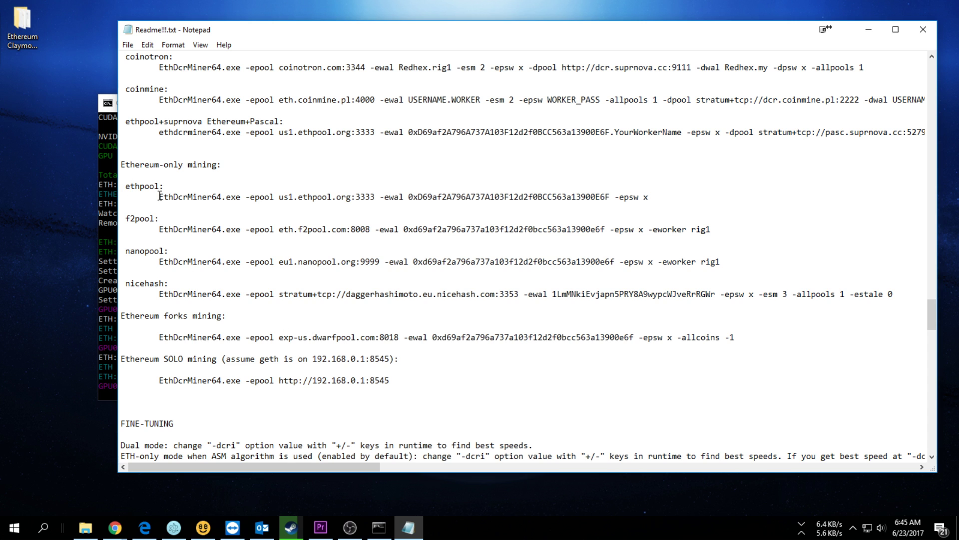
{"action": "left_click_drag", "start_coordinate": [157, 197], "coordinate": [659, 198]}
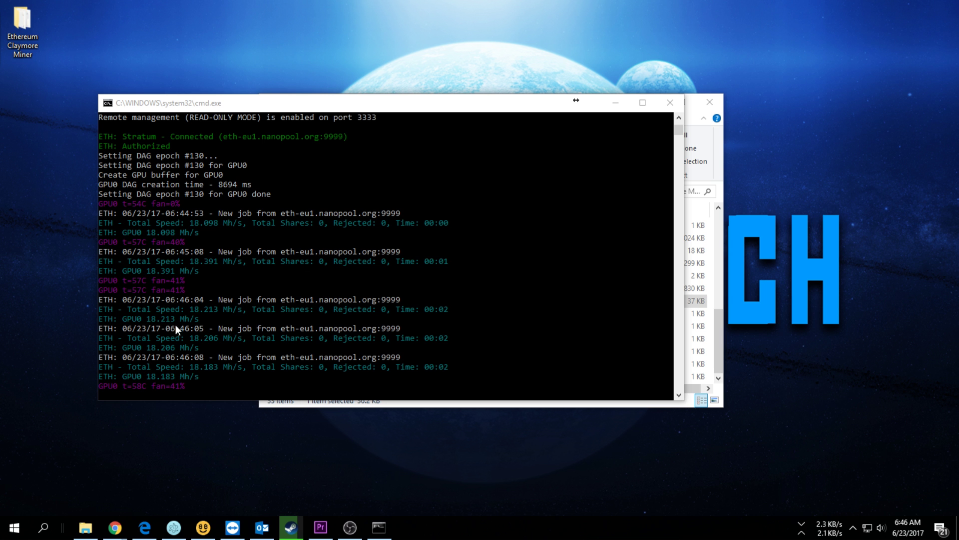
Step: Switch to the CryptoCompare Ethereum mining calculator in Edge and set the hashing power to 18 MH/s
{"action": "left_click", "coordinate": [145, 527]}
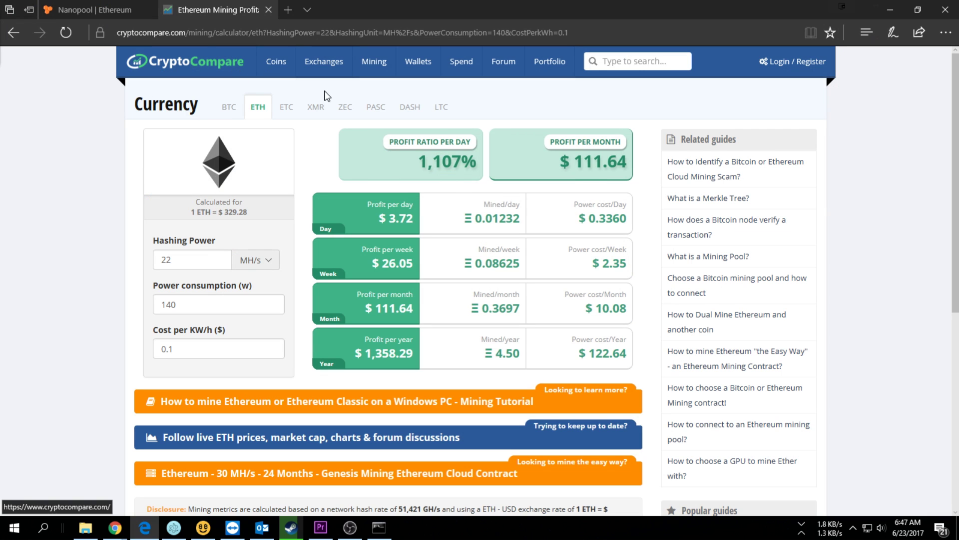
{"action": "left_click", "coordinate": [206, 36]}
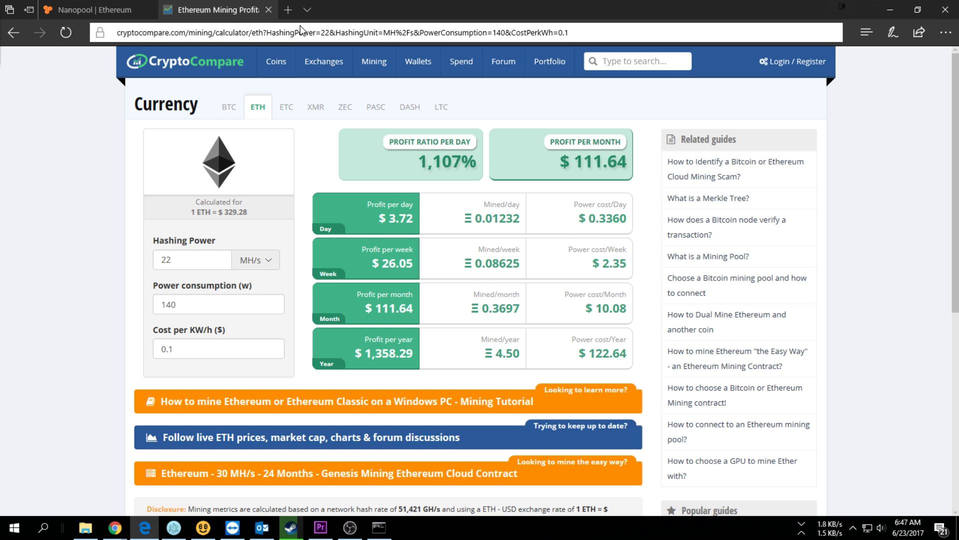
{"action": "left_click", "coordinate": [240, 192]}
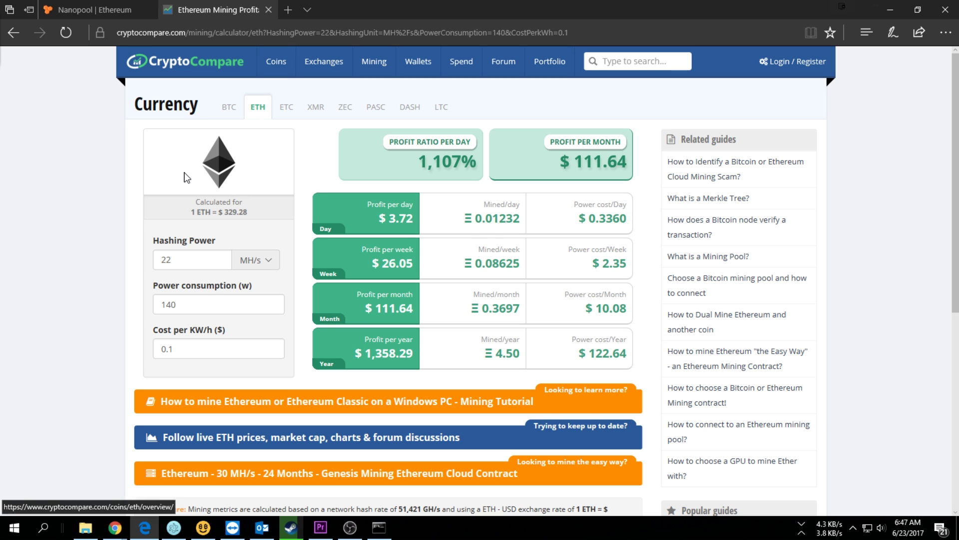
{"action": "double_click", "coordinate": [159, 260]}
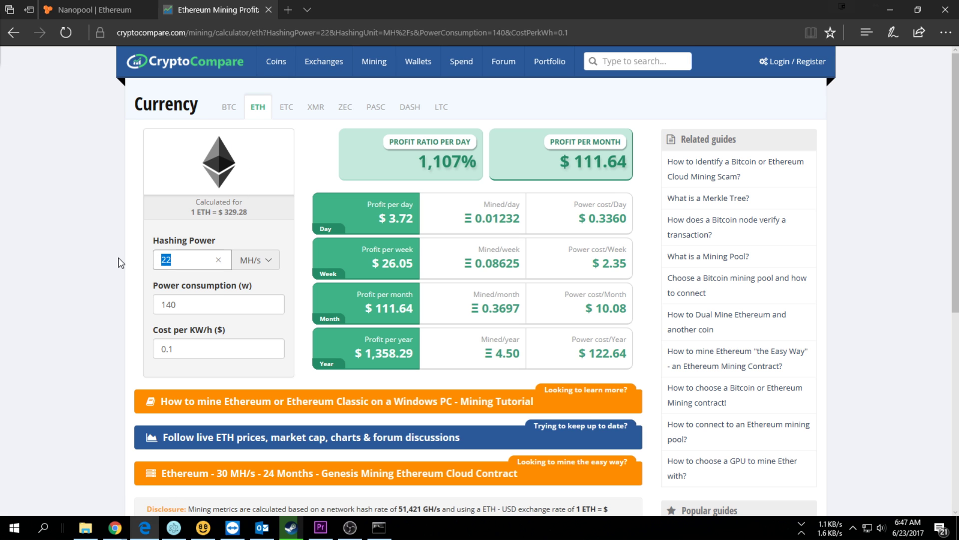
{"action": "type", "text": "18"}
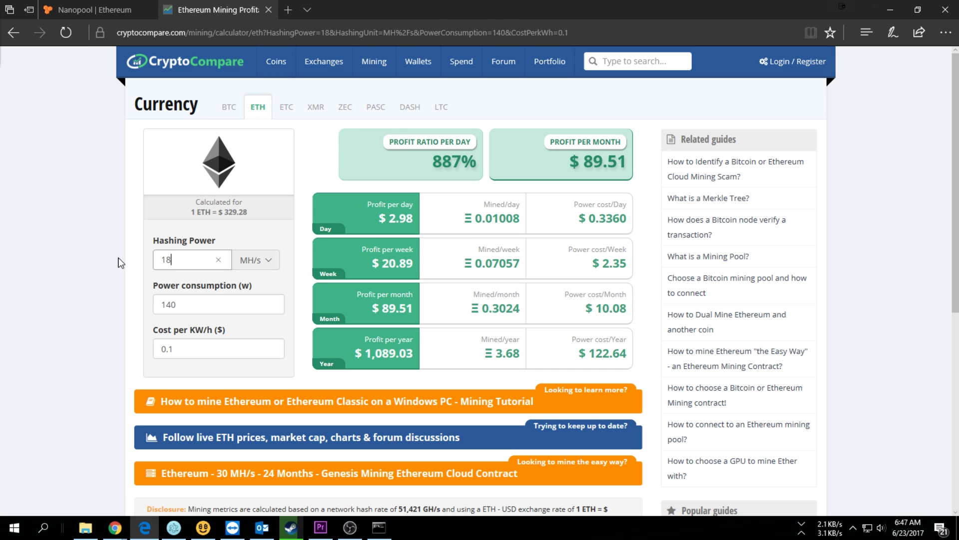
Step: Try an electricity cost of 0 per KW/h in the calculator and set it back to 0.1
{"action": "left_click", "coordinate": [210, 350]}
{"action": "key", "text": "BackSpace"}
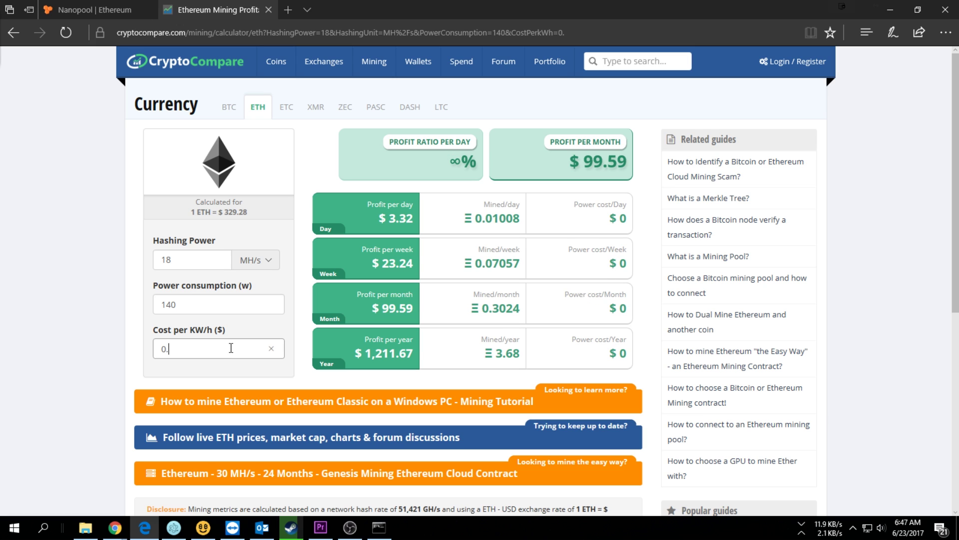
{"action": "left_click", "coordinate": [455, 234]}
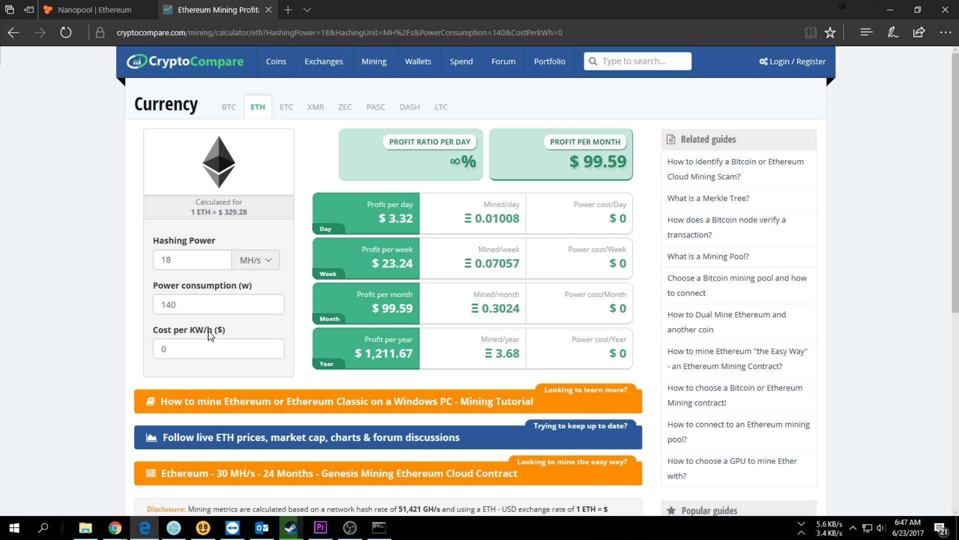
{"action": "left_click", "coordinate": [205, 349]}
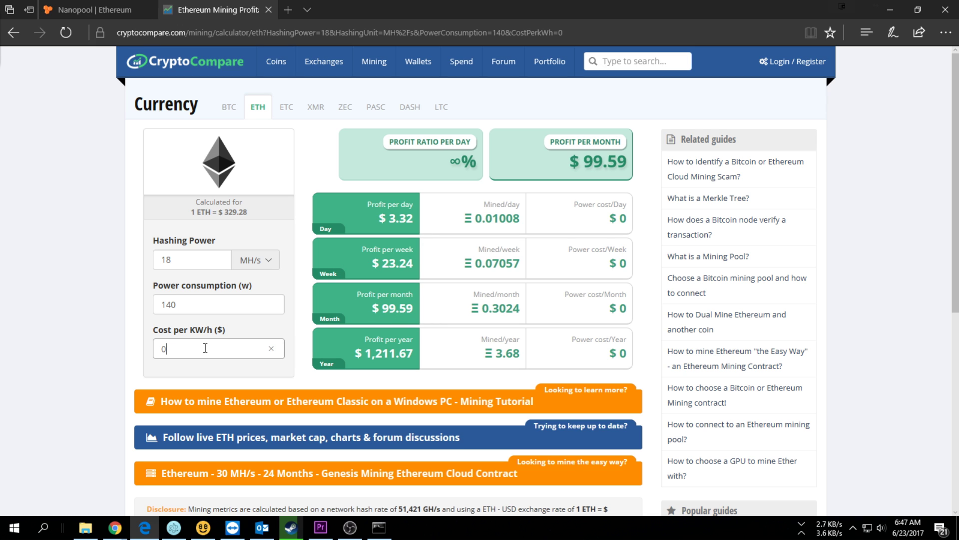
{"action": "type", "text": ".1"}
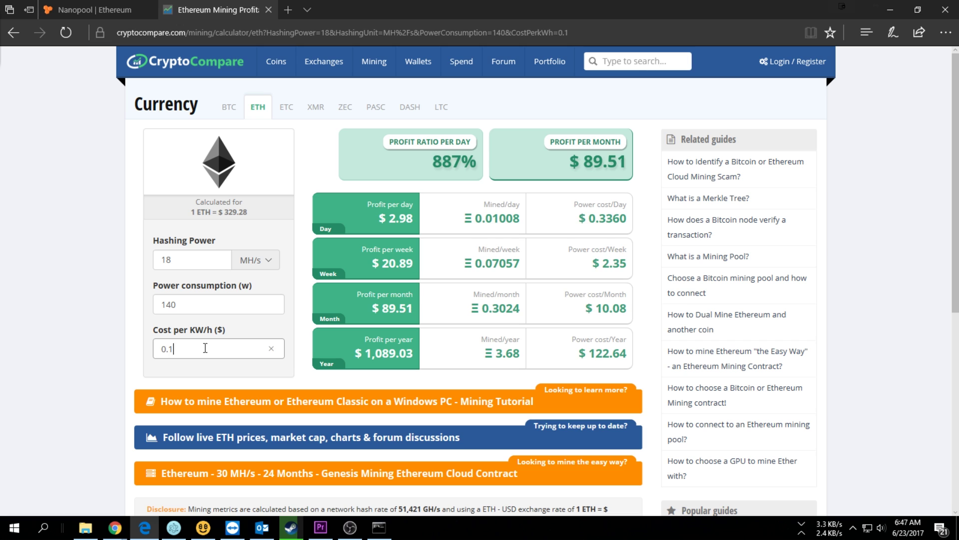
Step: Set the mining calculator's power consumption to 120 W
{"action": "left_click", "coordinate": [194, 304]}
{"action": "key", "text": "BackSpace"}
{"action": "key", "text": "BackSpace"}
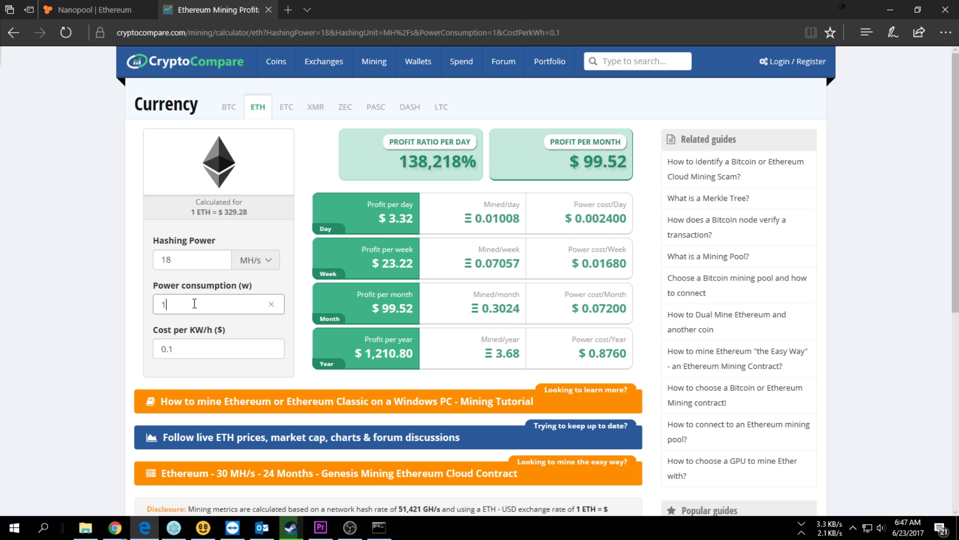
{"action": "type", "text": "20"}
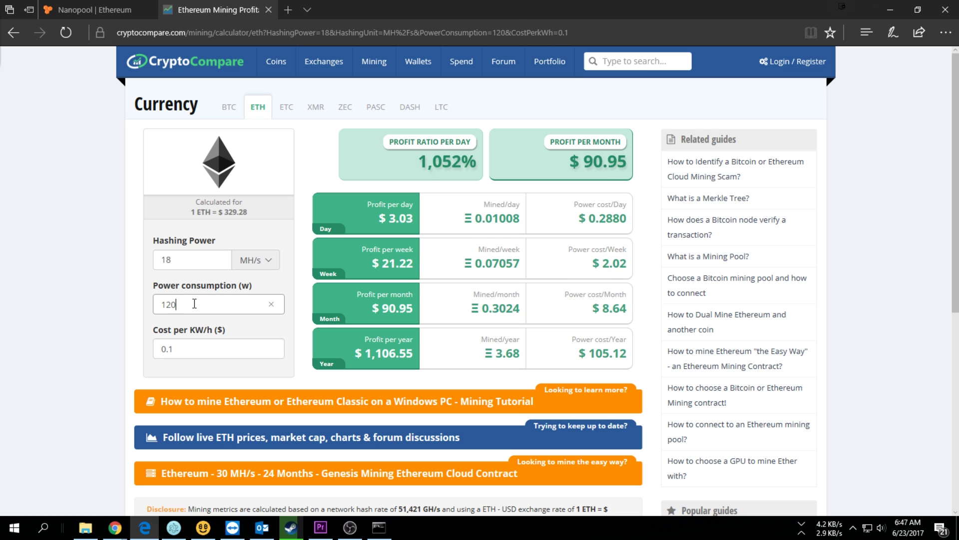
{"action": "left_click", "coordinate": [93, 296]}
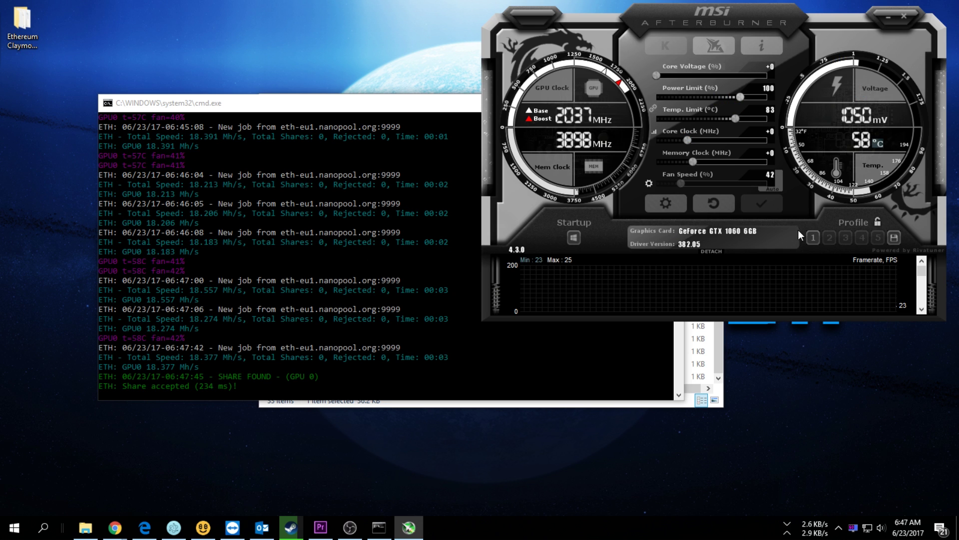
Step: In MSI Afterburner, load profile 1 with core clock +100 and memory clock +400 MHz and apply it to the graphics card
{"action": "left_click", "coordinate": [812, 239]}
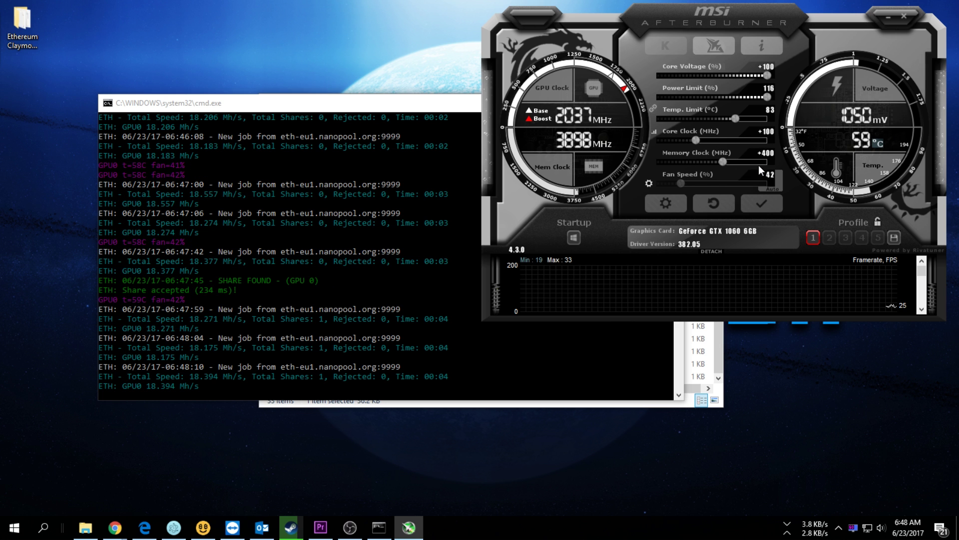
{"action": "mouse_move", "coordinate": [682, 160]}
{"action": "left_click", "coordinate": [762, 205]}
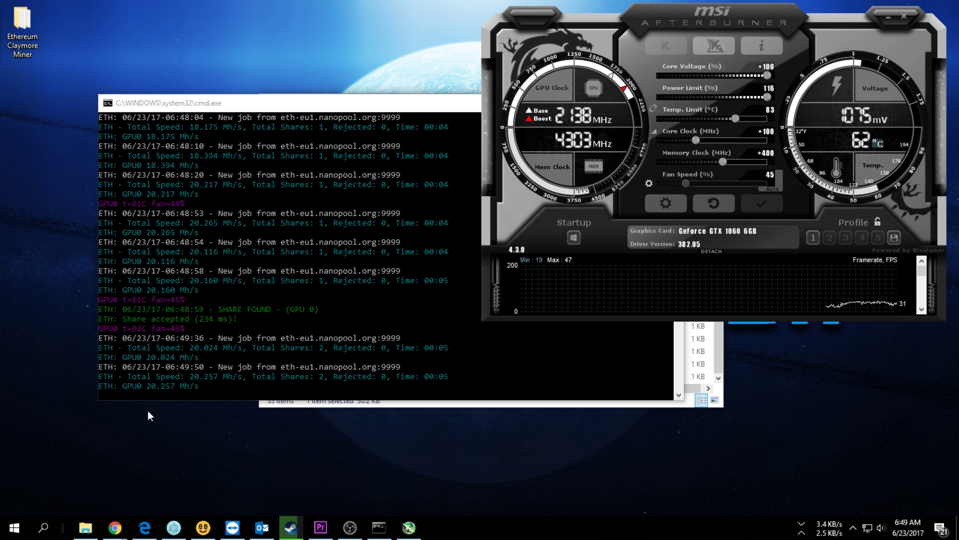
Step: Switch to the Ethereum mining calculator in Edge and set the hashing power to 20 MH/s
{"action": "left_click", "coordinate": [145, 527]}
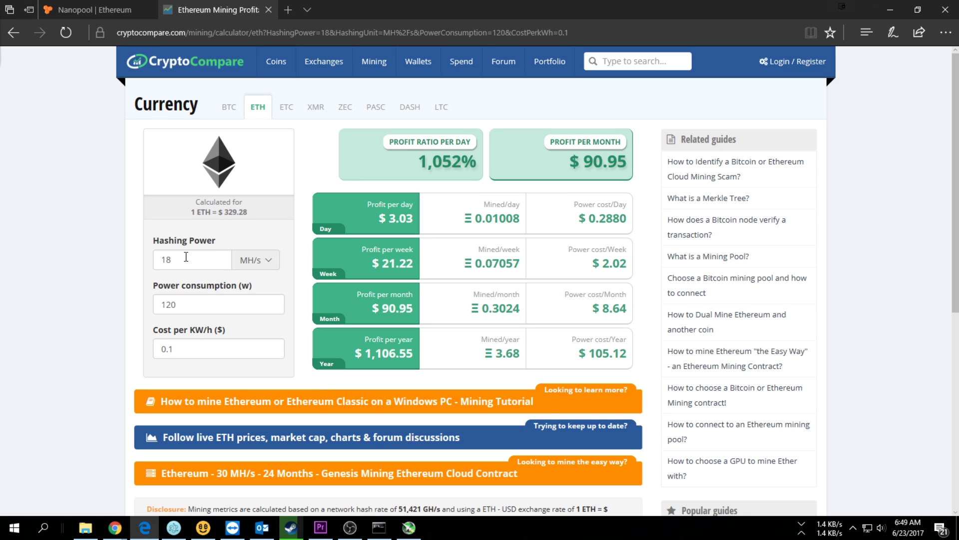
{"action": "key", "text": "ctrl+a"}
{"action": "type", "text": "20"}
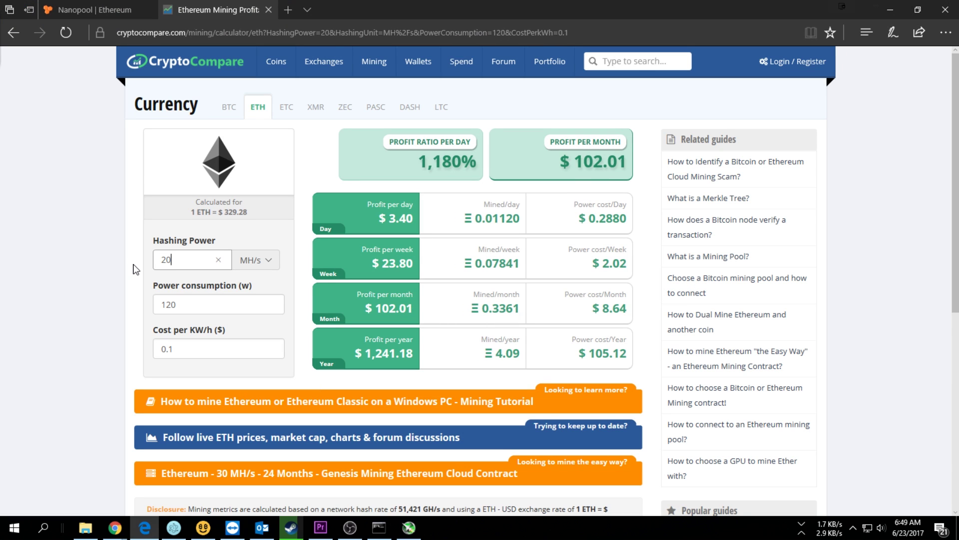
{"action": "left_click", "coordinate": [180, 349]}
Step: Try a hashing power of 18 MH/s in the calculator for comparison and set it back to 20
{"action": "left_click", "coordinate": [191, 259]}
{"action": "key", "text": "BackSpace"}
{"action": "key", "text": "BackSpace"}
{"action": "type", "text": "18"}
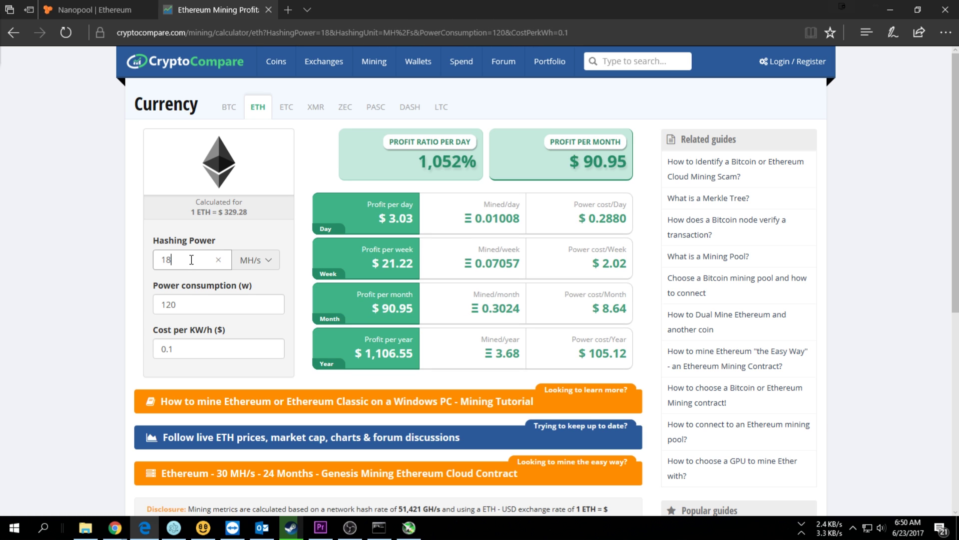
{"action": "key", "text": "BackSpace"}
{"action": "key", "text": "BackSpace"}
{"action": "type", "text": "20"}
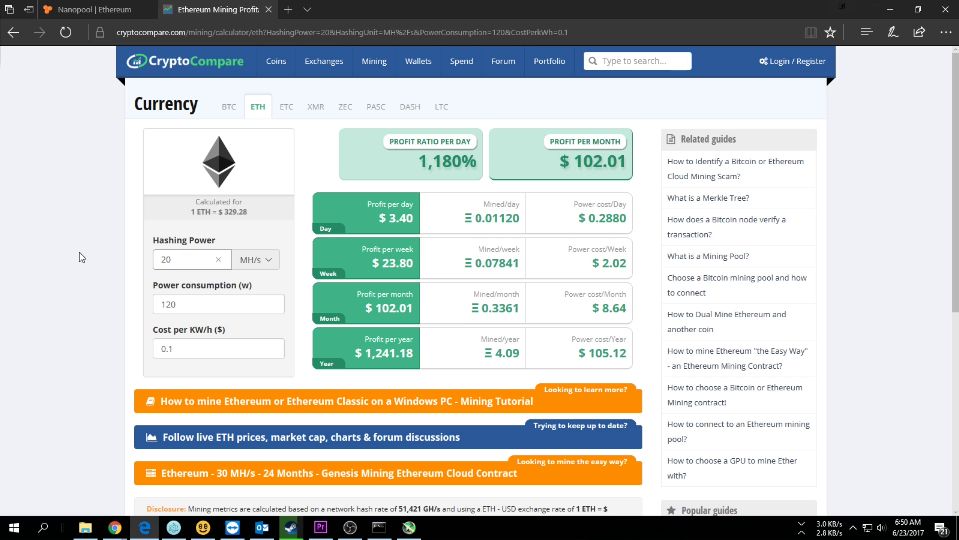
Step: Set the calculator's electricity cost per KW/h to 0
{"action": "left_click", "coordinate": [80, 257]}
{"action": "left_click", "coordinate": [227, 341]}
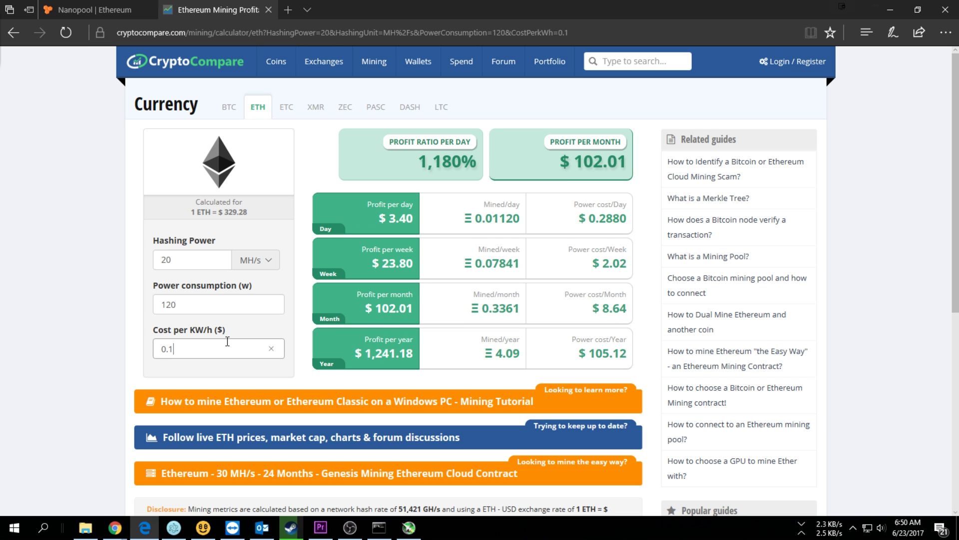
{"action": "key", "text": "BackSpace"}
{"action": "left_click", "coordinate": [118, 289]}
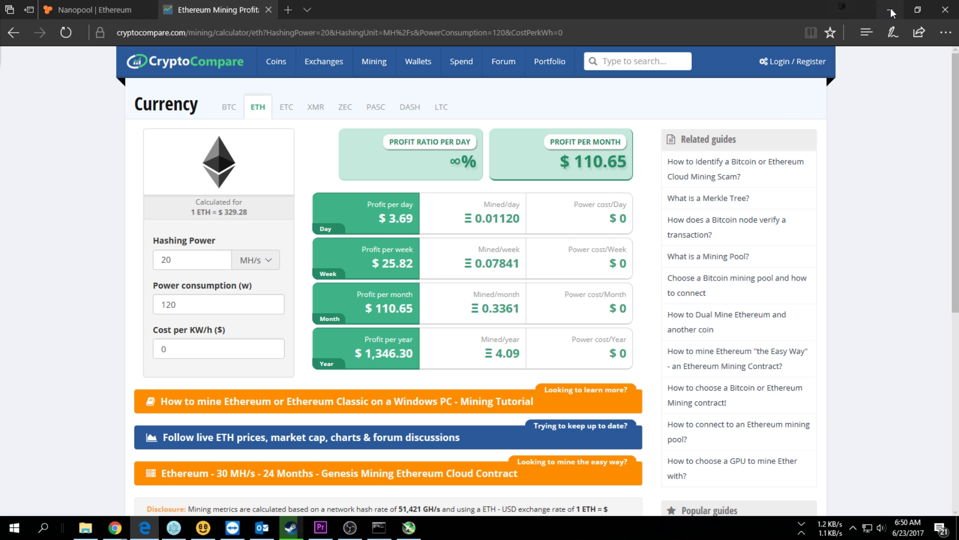
Step: Set the calculator's hashing power to 22 MH/s
{"action": "left_click", "coordinate": [191, 262]}
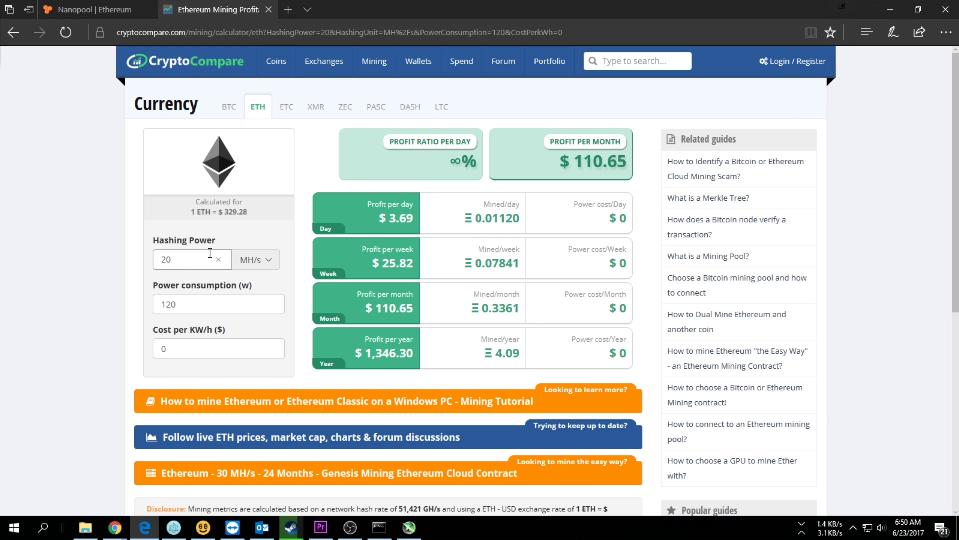
{"action": "key", "text": "BackSpace"}
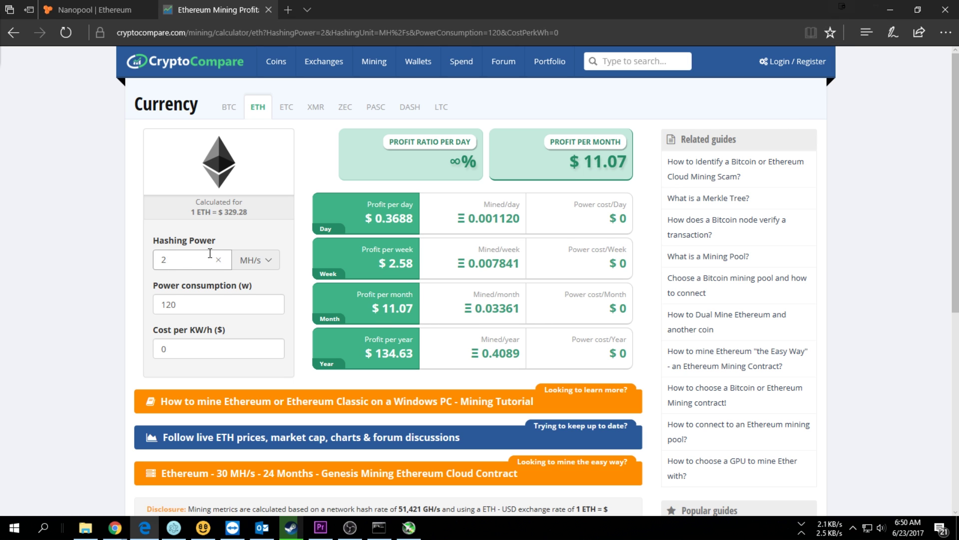
{"action": "type", "text": "2"}
{"action": "left_click", "coordinate": [116, 303]}
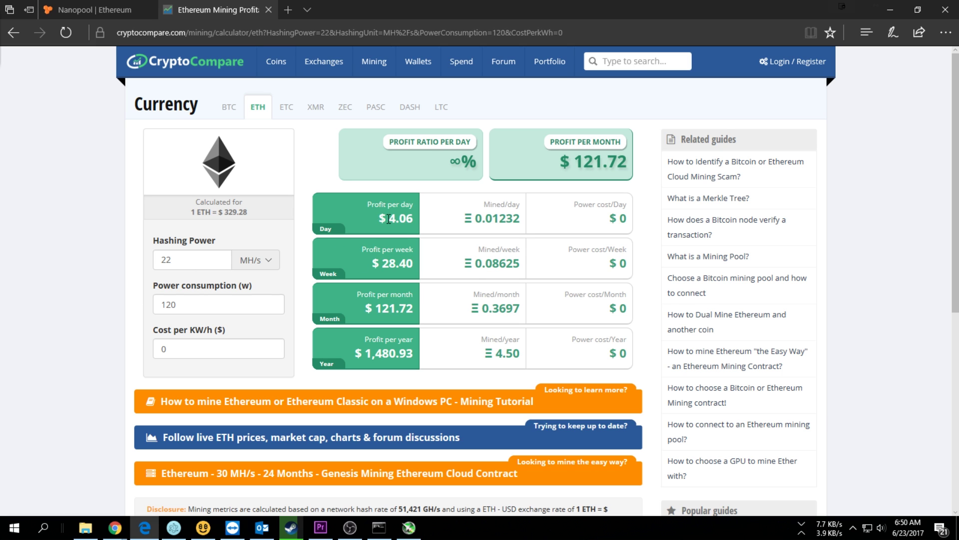
Step: Minimize the browser and stop the miner by closing its command window
{"action": "left_click", "coordinate": [890, 9]}
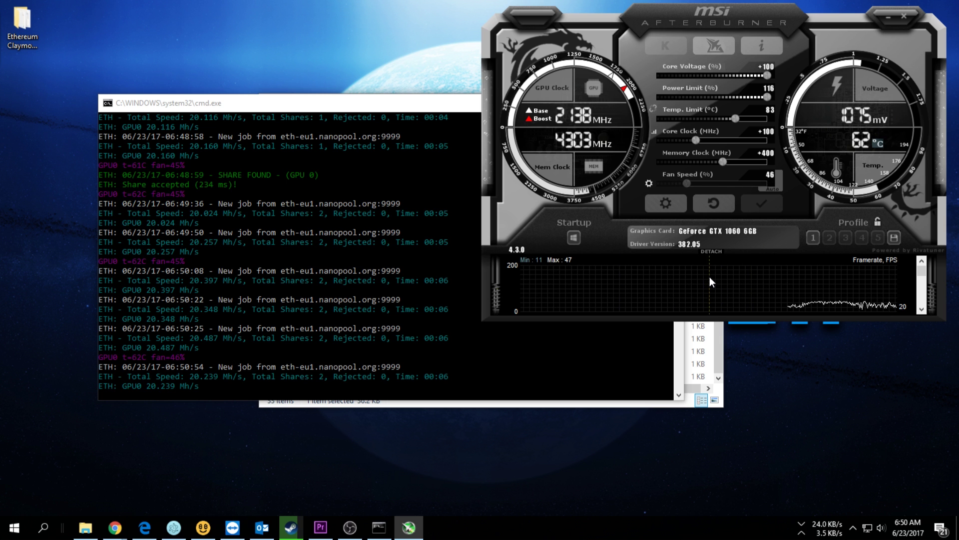
{"action": "mouse_move", "coordinate": [710, 280]}
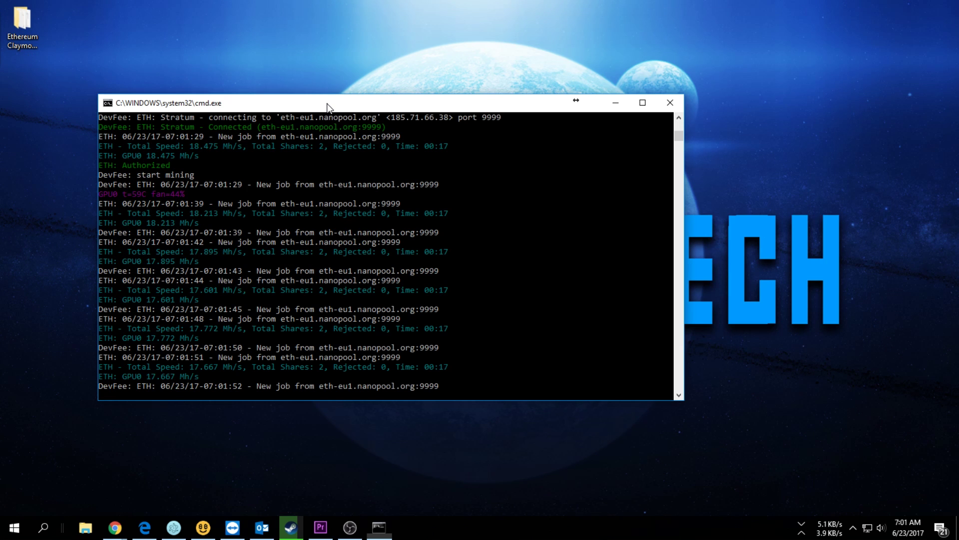
{"action": "left_click", "coordinate": [670, 102]}
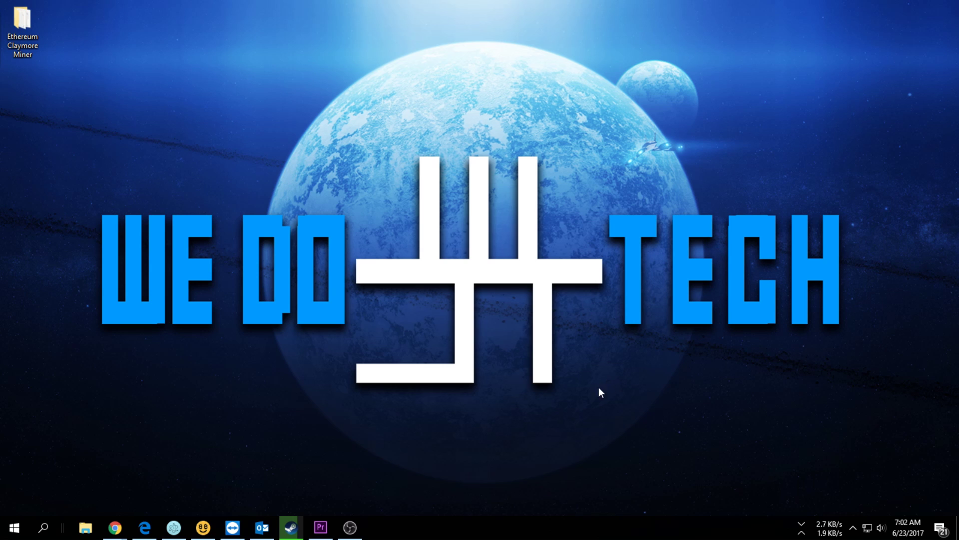
Step: Go to the Nanopool Ethereum page in Edge and look up the account of the entered wallet address
{"action": "left_click", "coordinate": [144, 528]}
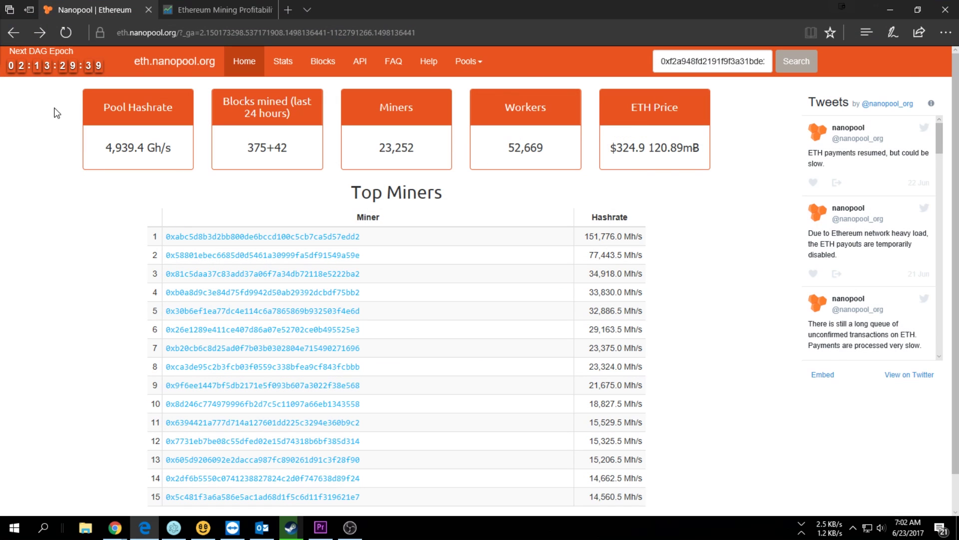
{"action": "left_click", "coordinate": [113, 32]}
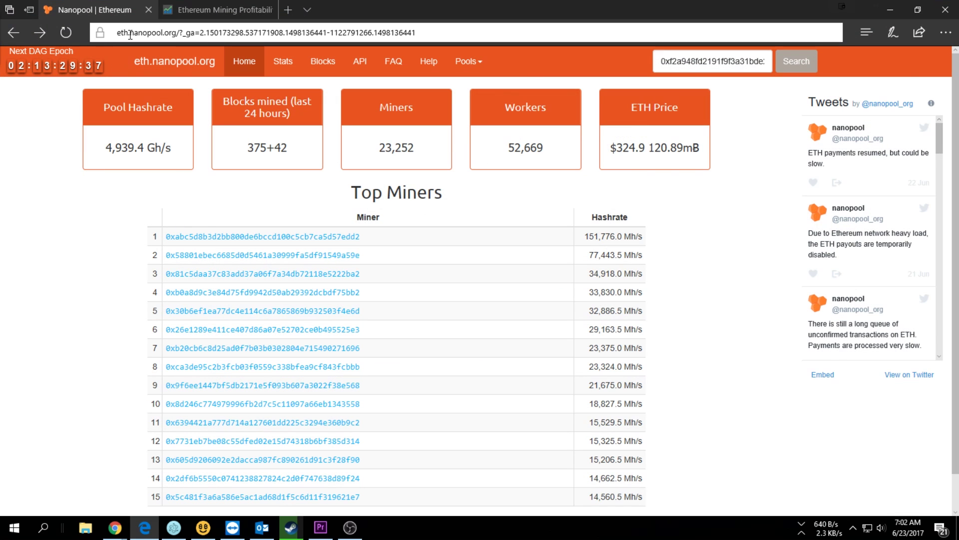
{"action": "left_click", "coordinate": [198, 72]}
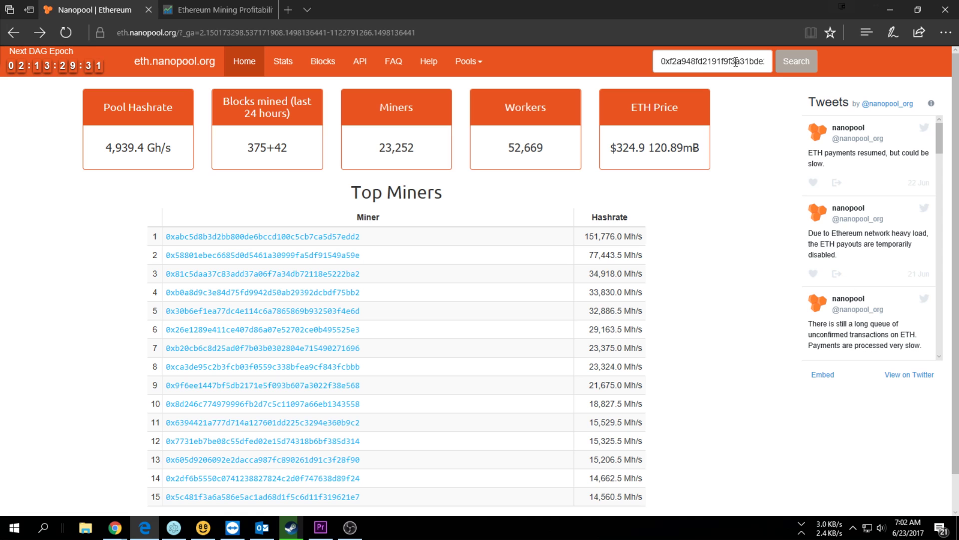
{"action": "left_click", "coordinate": [796, 61]}
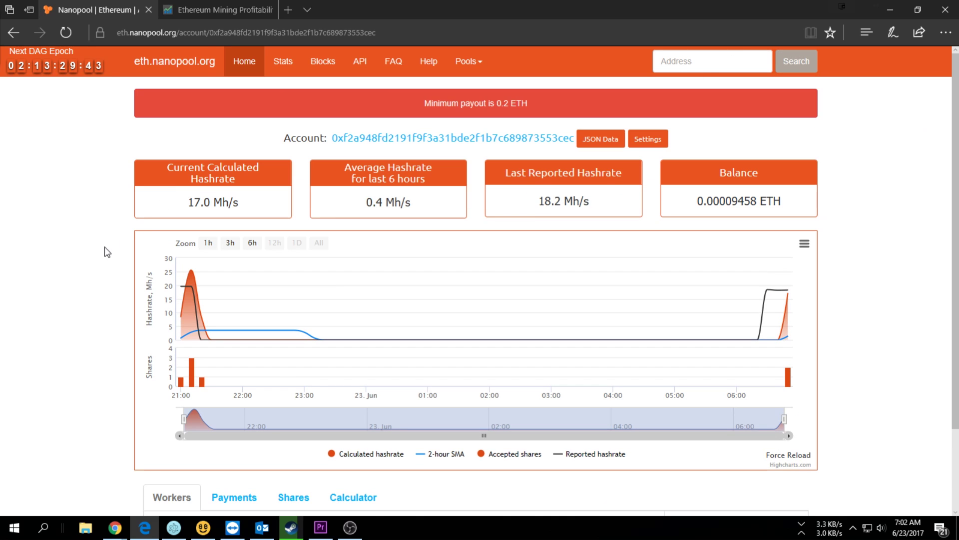
Step: Examine the account's calculated, average and last reported hashrates and the hashrate of its worker Ryzen1
{"action": "scroll", "coordinate": [263, 272], "scroll_direction": "down", "scroll_amount": 1}
{"action": "scroll", "coordinate": [229, 272], "scroll_direction": "up", "scroll_amount": 2}
{"action": "triple_click", "coordinate": [194, 202]}
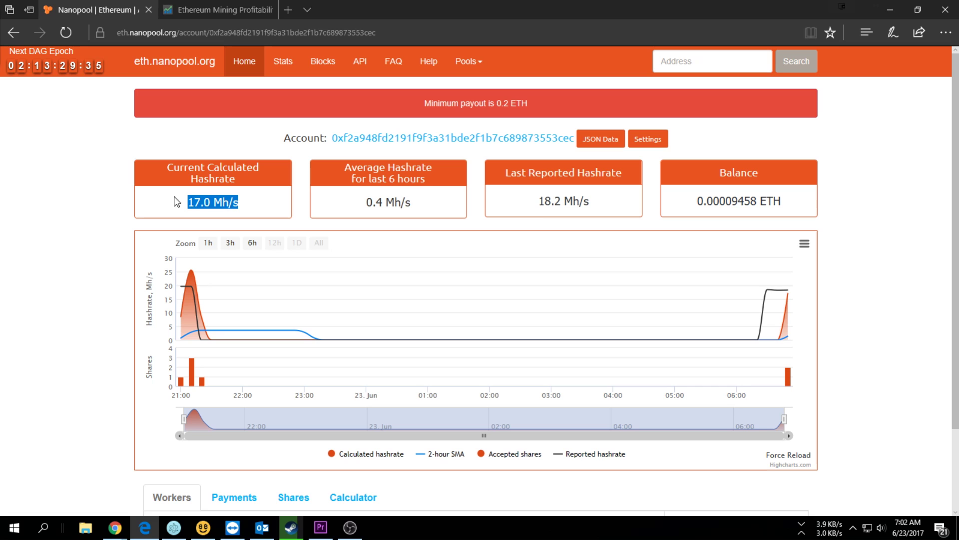
{"action": "left_click", "coordinate": [389, 199]}
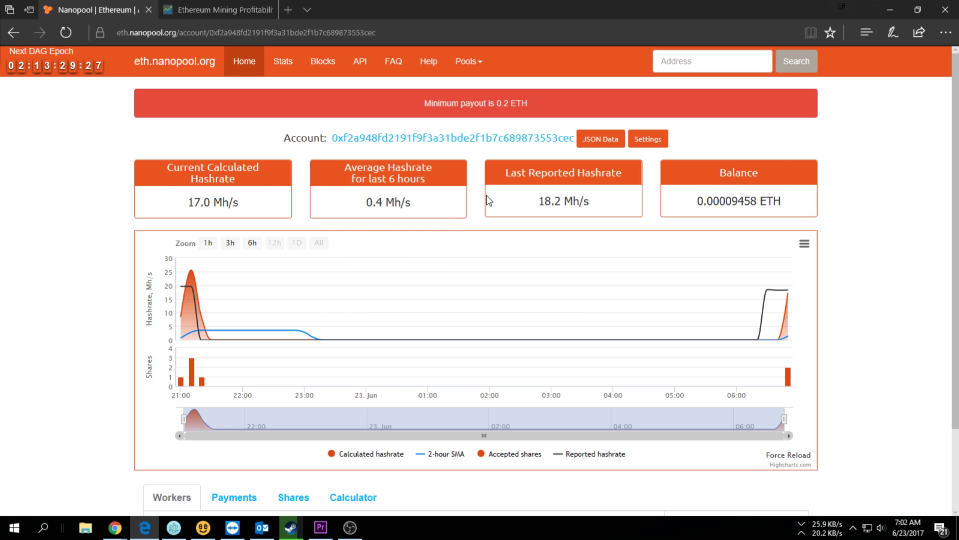
{"action": "scroll", "coordinate": [563, 246], "scroll_direction": "down", "scroll_amount": 2}
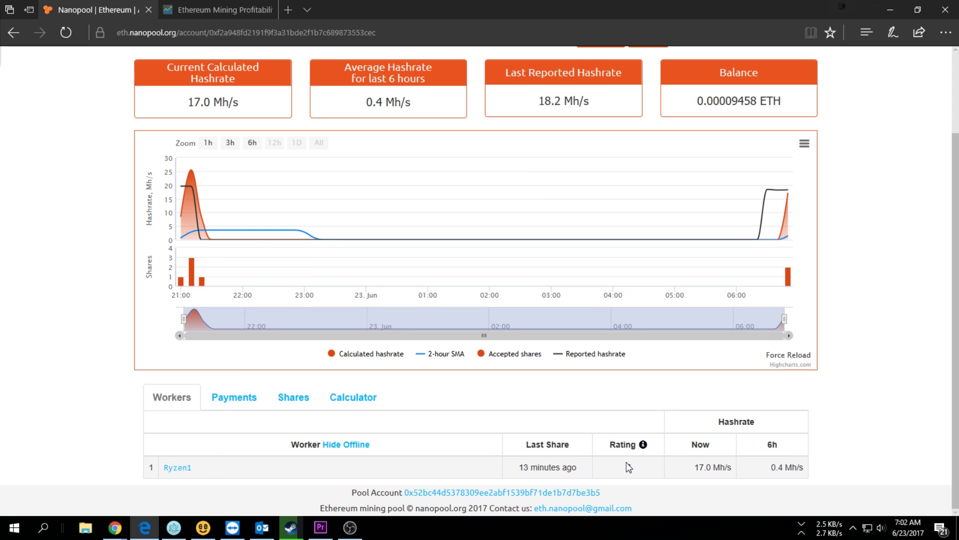
{"action": "left_click", "coordinate": [712, 467]}
{"action": "scroll", "coordinate": [592, 440], "scroll_direction": "up", "scroll_amount": 2}
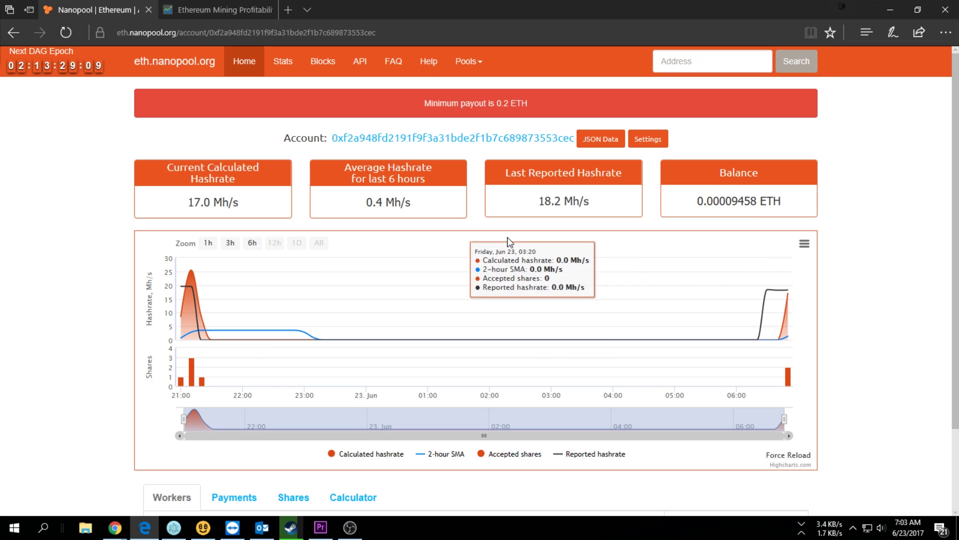
{"action": "mouse_move", "coordinate": [380, 190]}
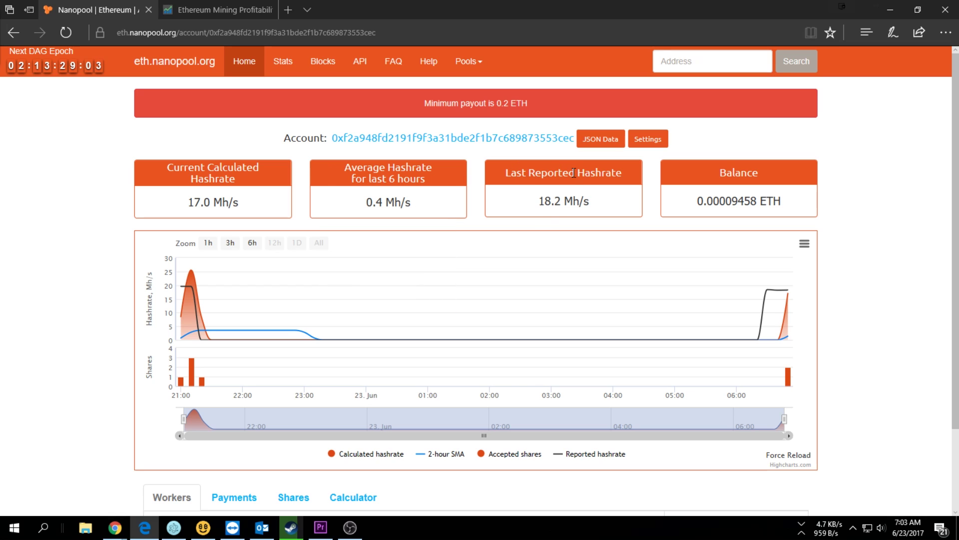
{"action": "left_click_drag", "start_coordinate": [542, 201], "coordinate": [595, 205]}
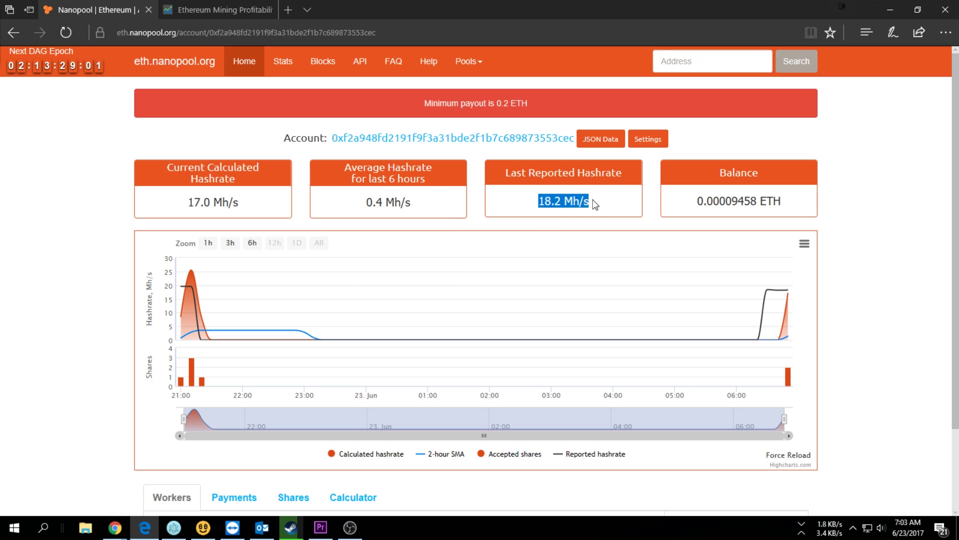
{"action": "left_click", "coordinate": [595, 204]}
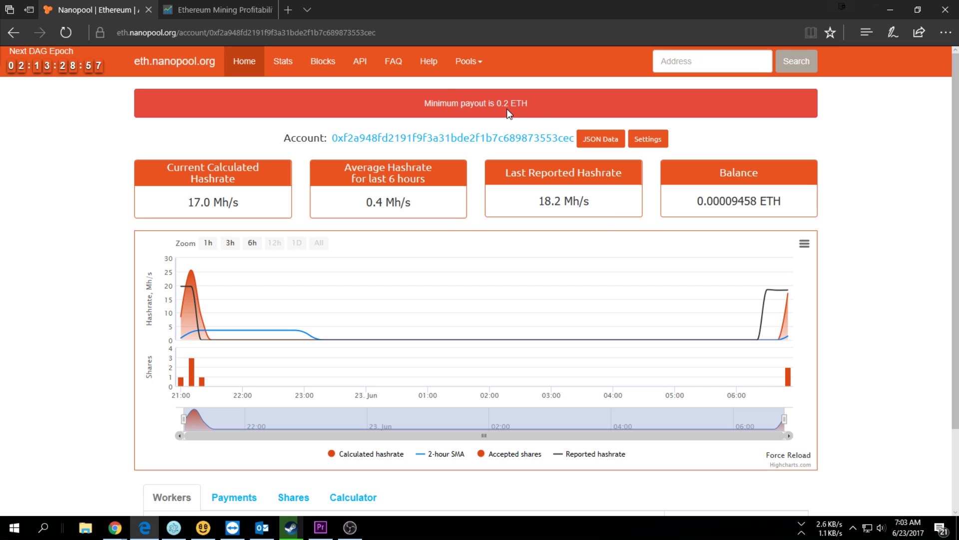
Step: Check the minimum payout option in the account's user settings, cancel without changes and inspect the early peak in the hashrate chart
{"action": "left_click", "coordinate": [648, 139]}
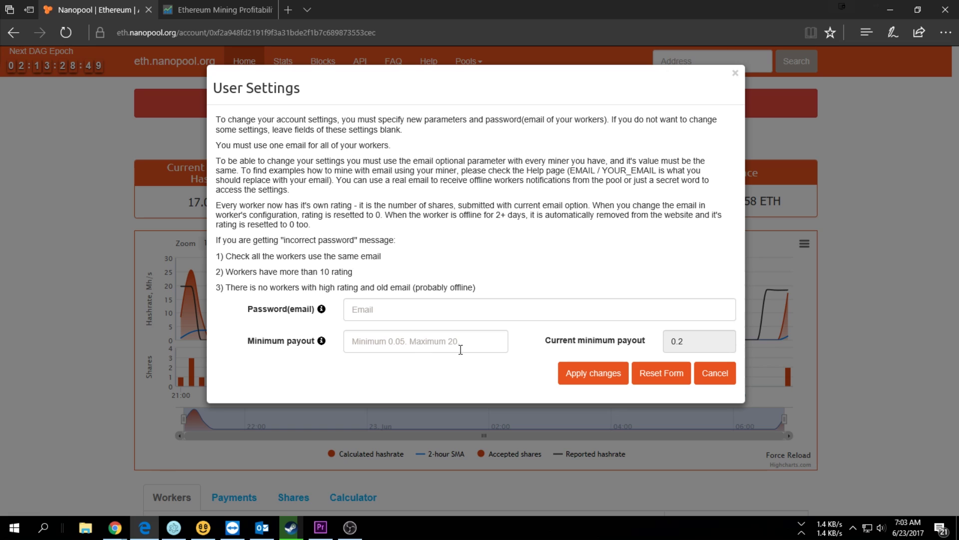
{"action": "left_click", "coordinate": [717, 374]}
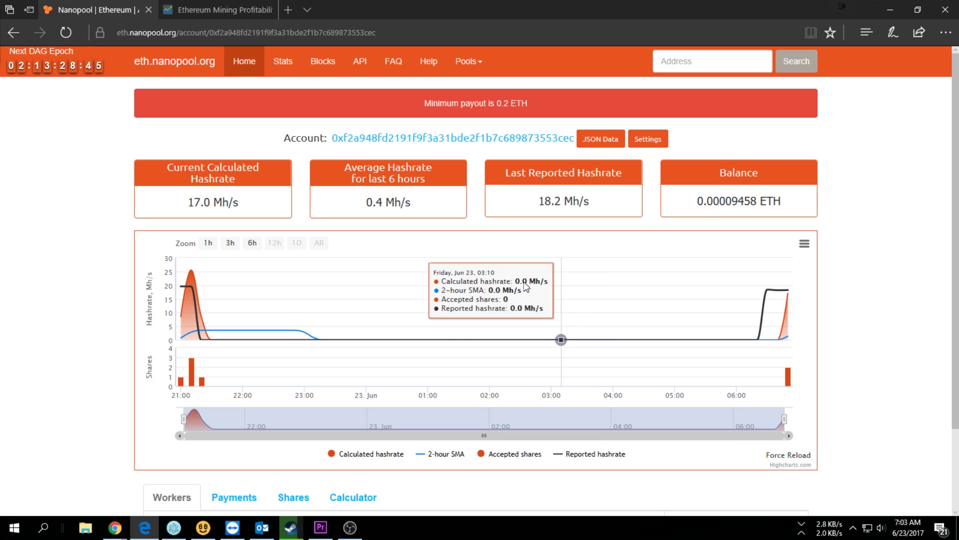
{"action": "scroll", "coordinate": [524, 281], "scroll_direction": "down", "scroll_amount": 2}
{"action": "scroll", "coordinate": [356, 146], "scroll_direction": "up", "scroll_amount": 2}
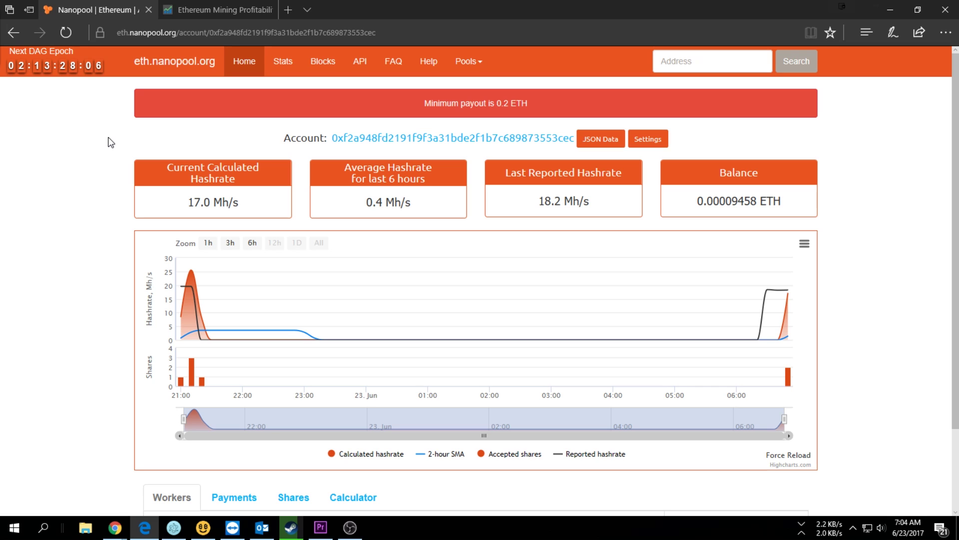
{"action": "mouse_move", "coordinate": [185, 282]}
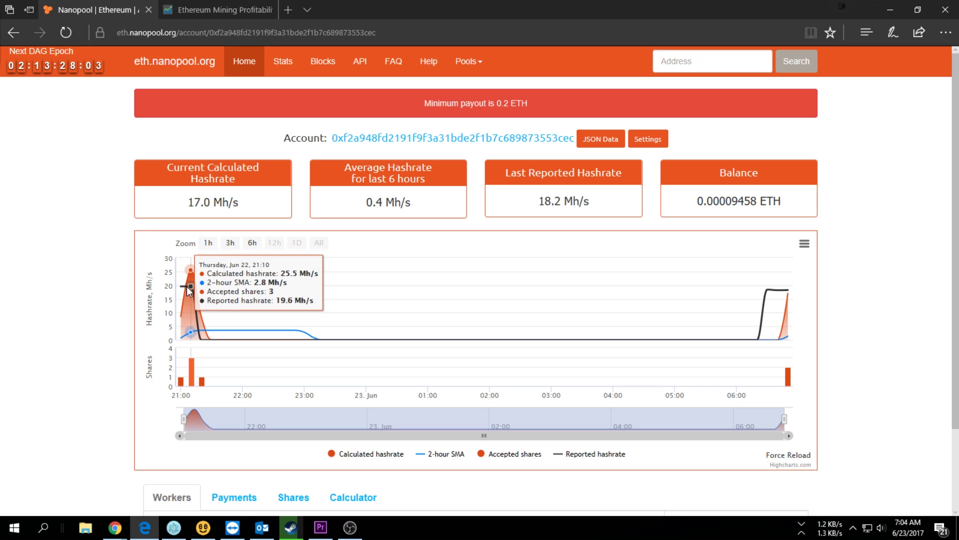